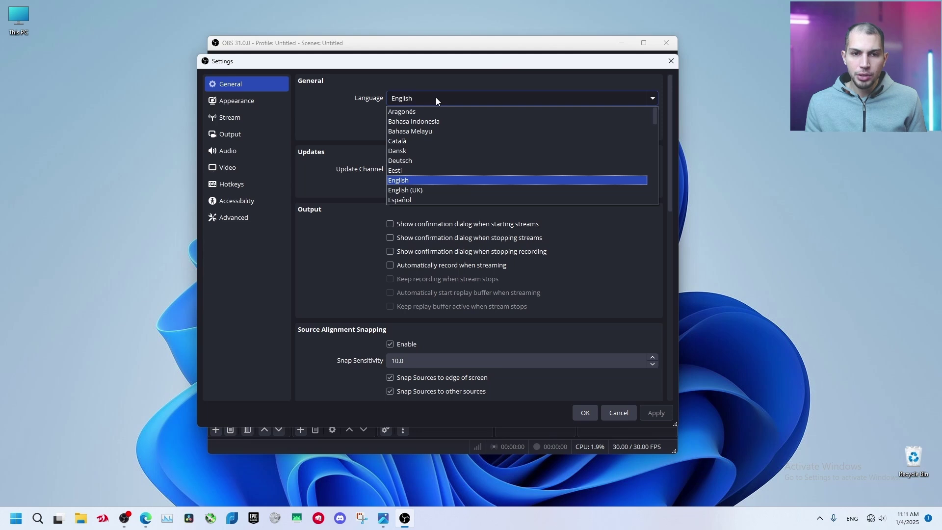
Examine the General settings, including the language list, the output options and the Source Alignment Snapping switch.
left_click(435, 98)
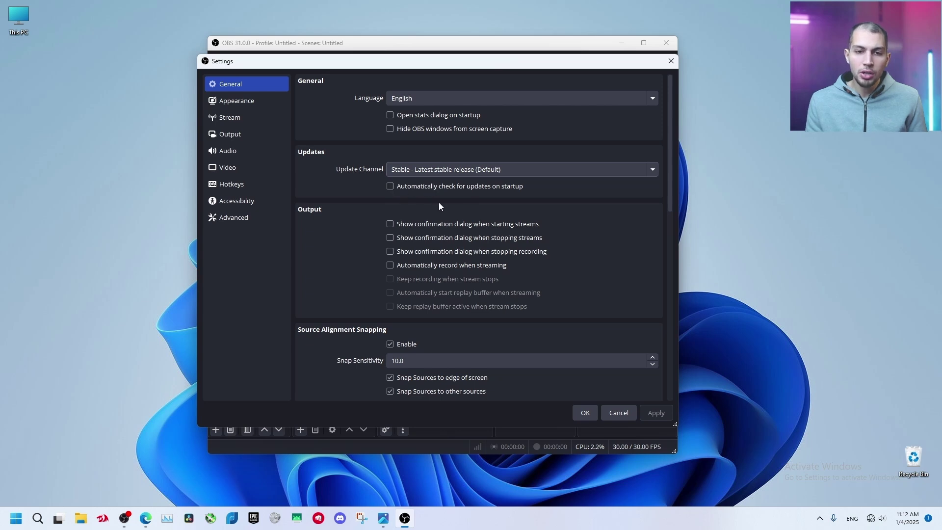
scroll(442, 198, "down", 2)
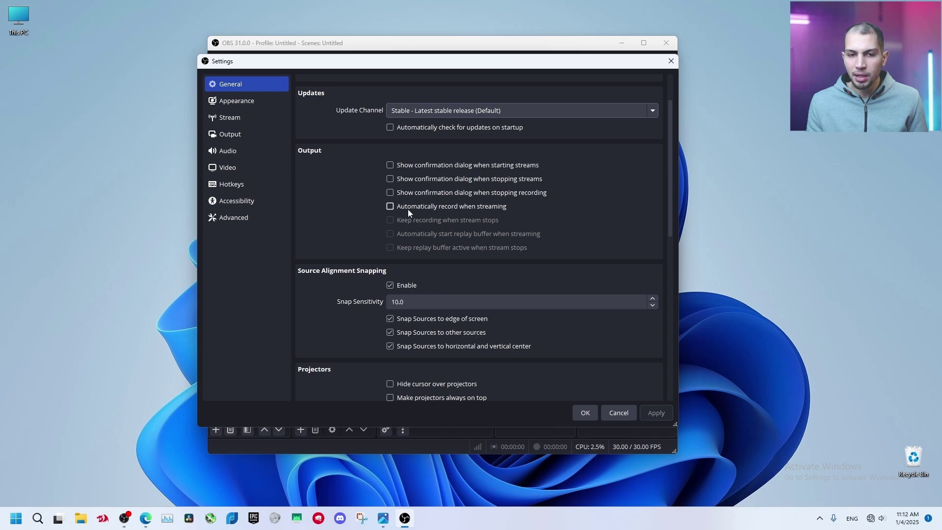
scroll(341, 210, "down", 3)
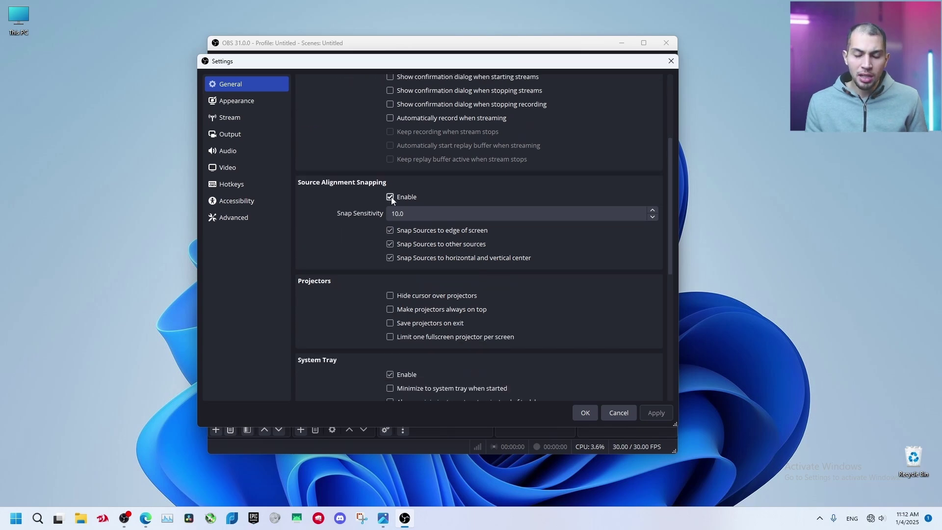
left_click(390, 196)
left_click(391, 197)
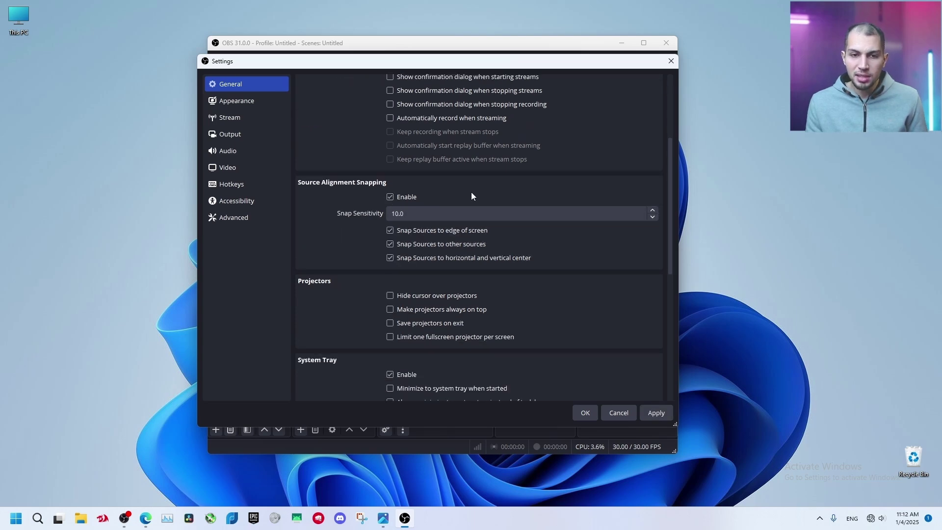
left_click_drag(431, 63, 741, 277)
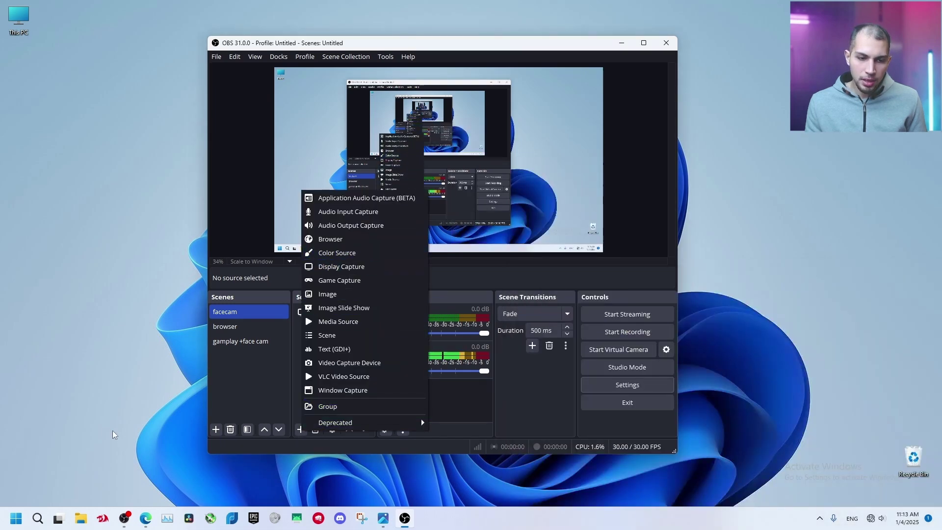
Add the pink-and-teal neon brick backdrop from the Backdrops folder to the facecam scene's sources and shrink it to about half size along the canvas's upper edge.
left_click(165, 495)
key("super+e")
double_click(528, 110)
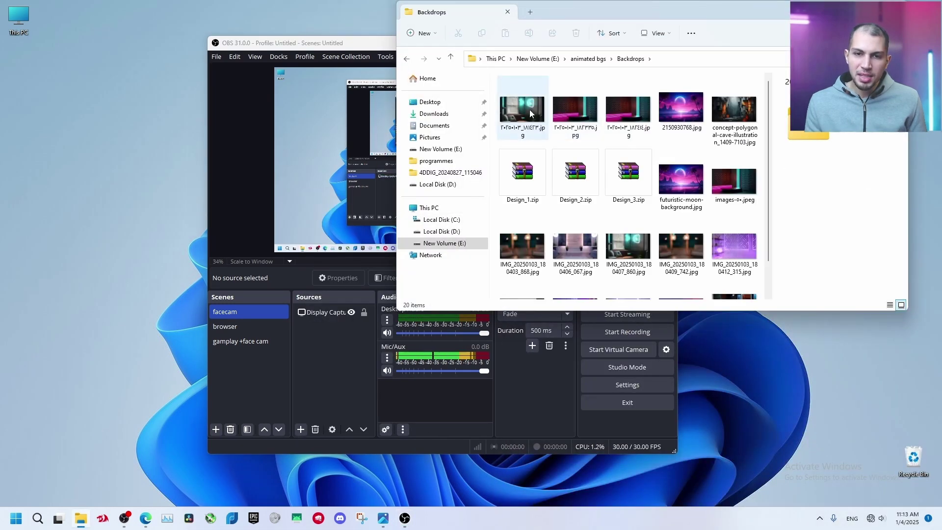
left_click_drag(575, 108, 353, 319)
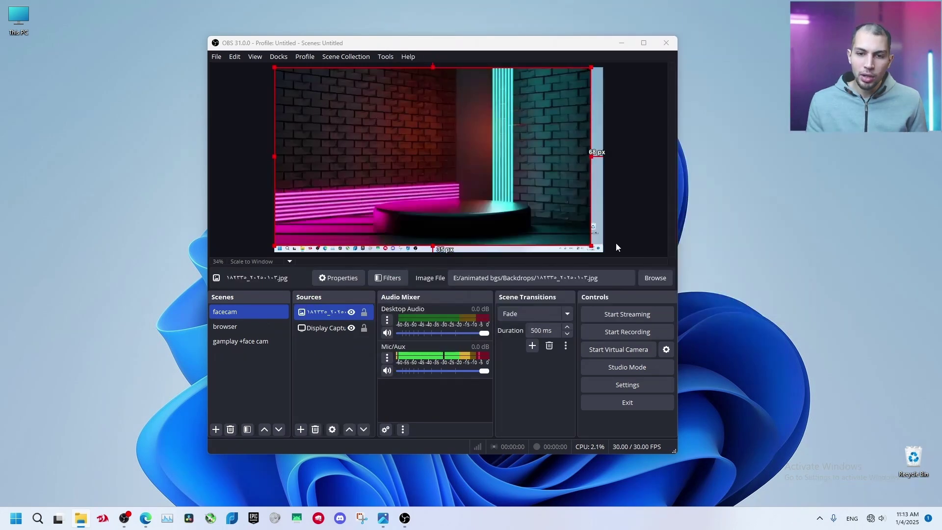
left_click_drag(591, 246, 446, 162)
mouse_move(375, 111)
left_mouse_down()
mouse_move(448, 127)
mouse_move(428, 111)
mouse_move(374, 107)
mouse_move(388, 108)
left_mouse_up()
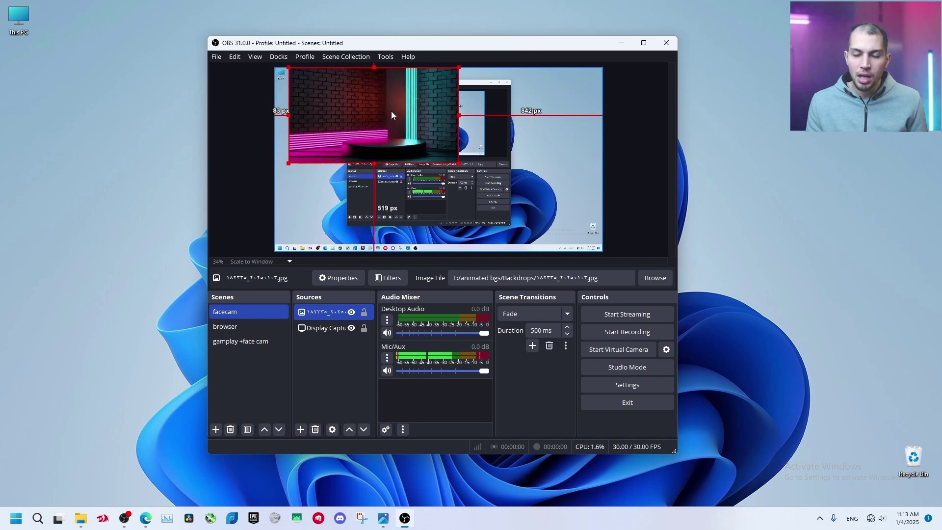
Disable Source Alignment Snapping and reposition the backdrop freely, about 341 px from the canvas's left edge and 77 px from its upper edge.
left_click(610, 385)
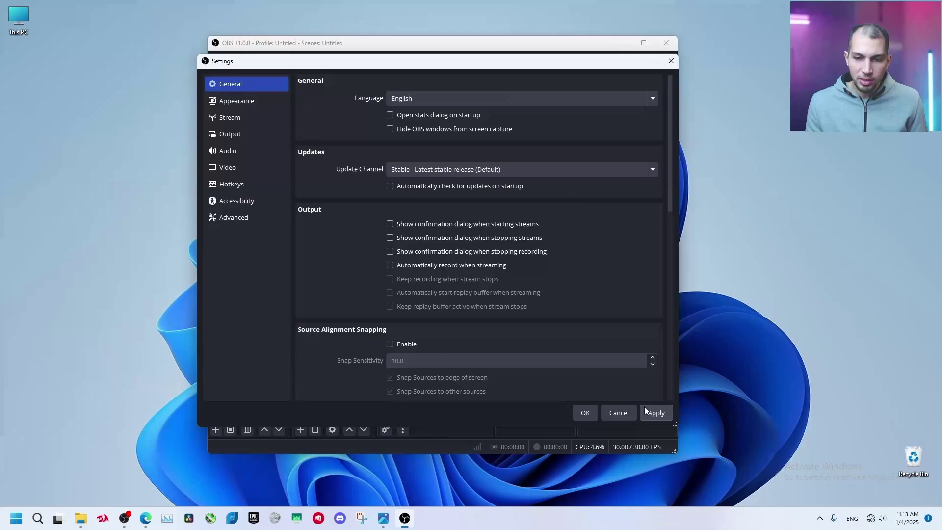
left_click(586, 412)
left_click_drag(395, 142, 433, 153)
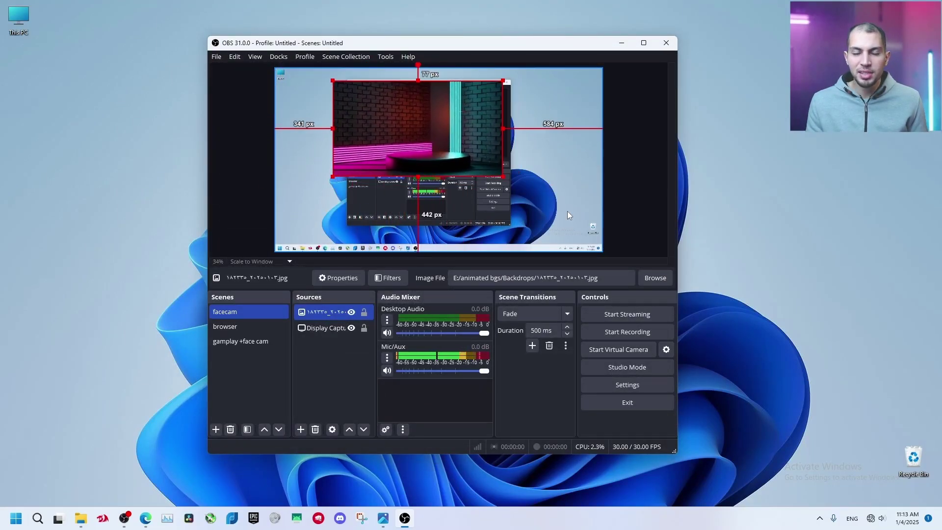
left_click(622, 121)
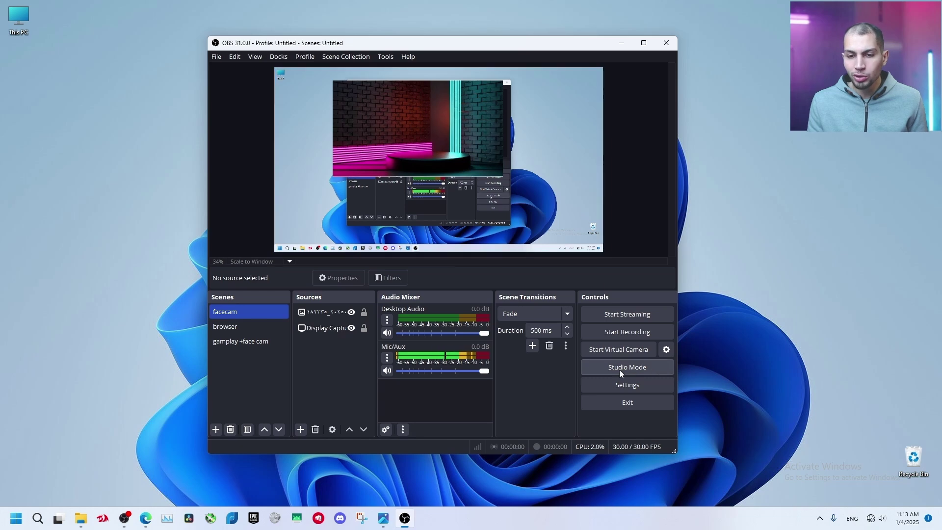
Re-enable Source Alignment Snapping in the General settings and apply the change.
left_click(623, 385)
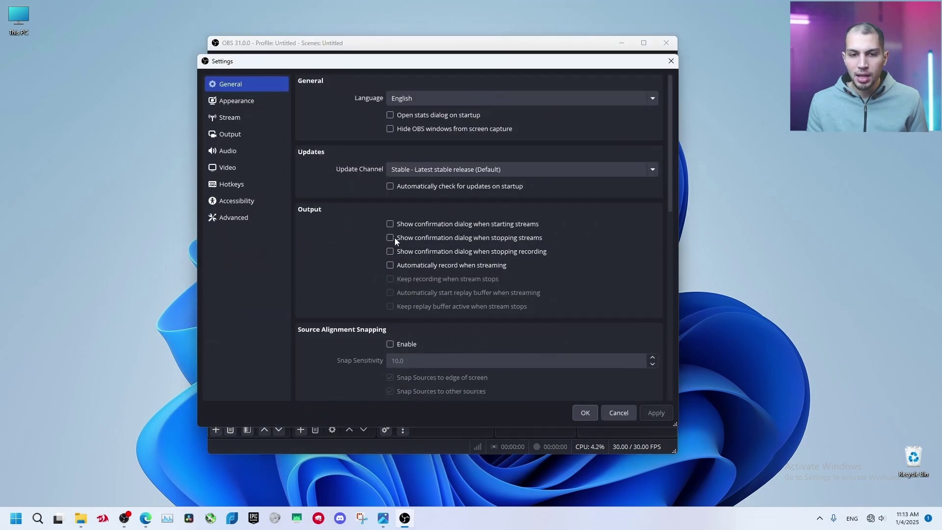
left_click(390, 344)
left_click(652, 415)
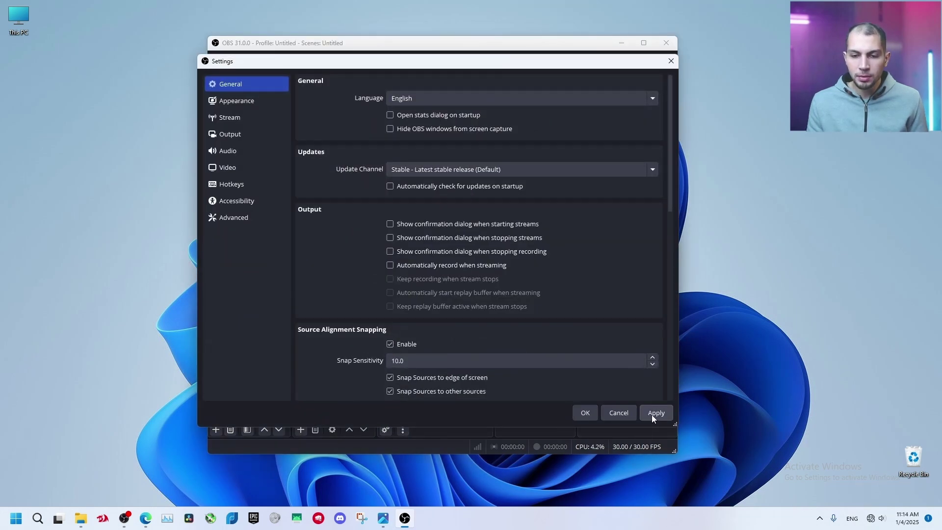
Examine the remaining General options, the Appearance theme and style, and the Stream service settings.
scroll(361, 234, "down", 10)
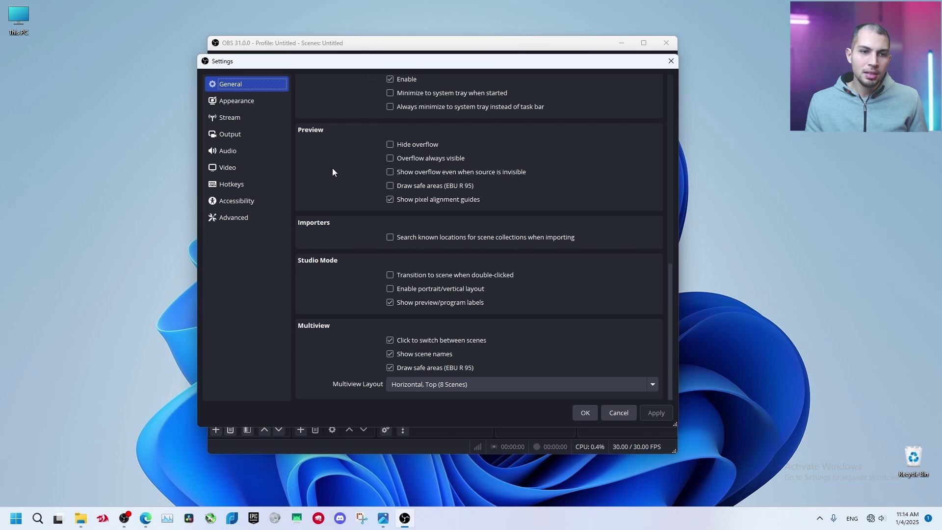
scroll(333, 172, "up", 10)
left_click(258, 101)
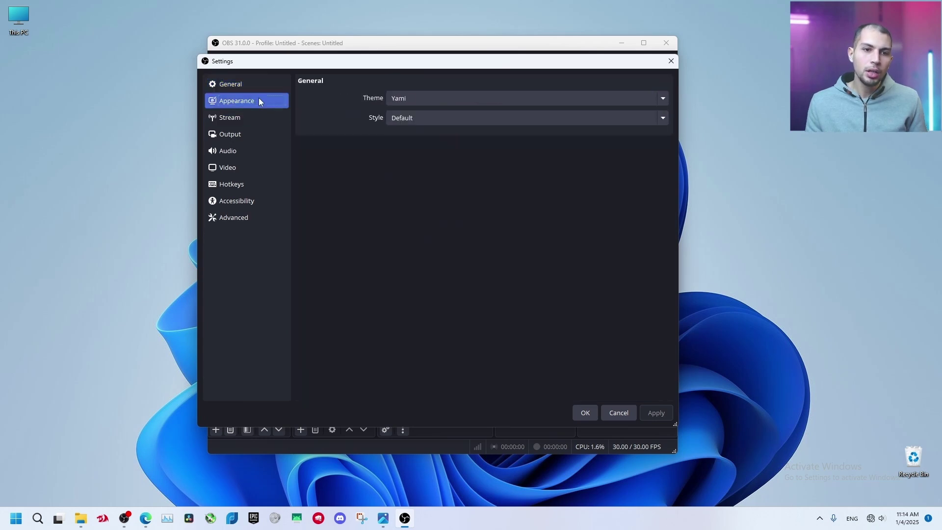
left_click(231, 119)
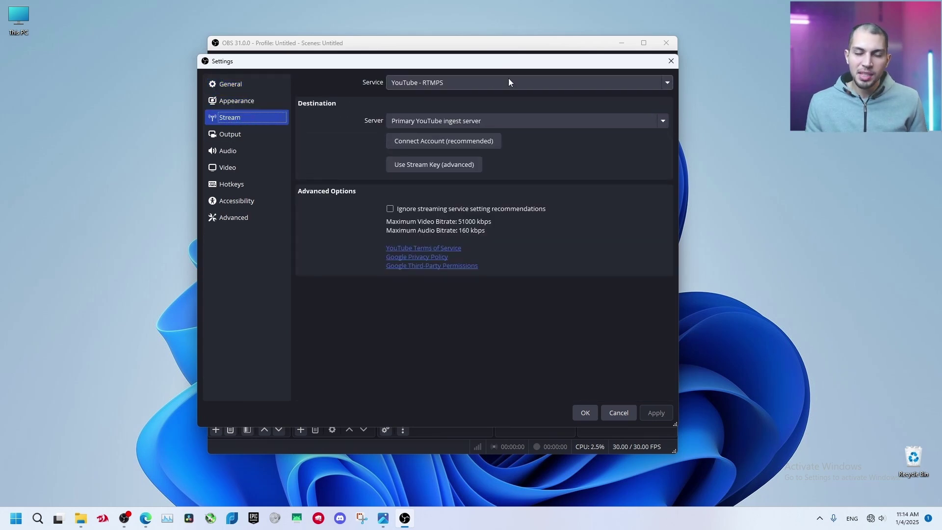
Go to the Output settings for recording and choose the Advanced output mode with the Standard recording type.
left_click(238, 134)
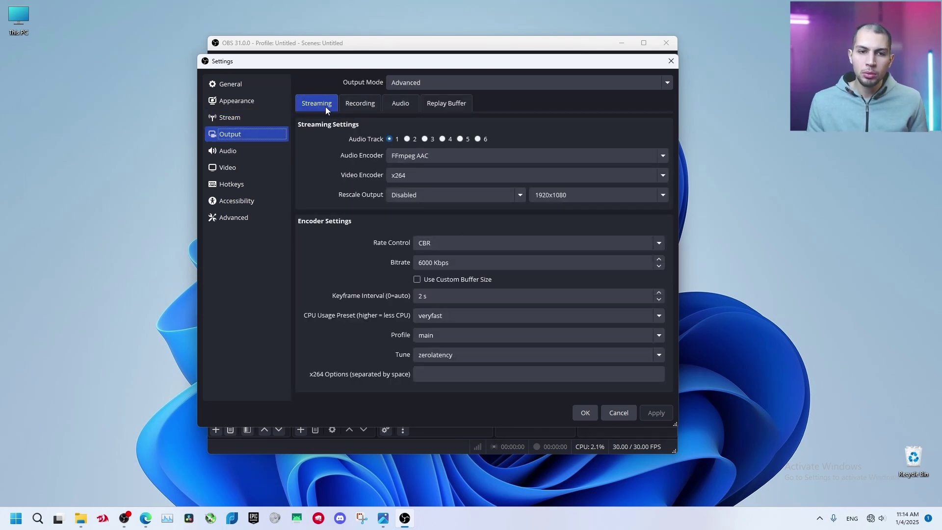
left_click(350, 105)
left_click(487, 86)
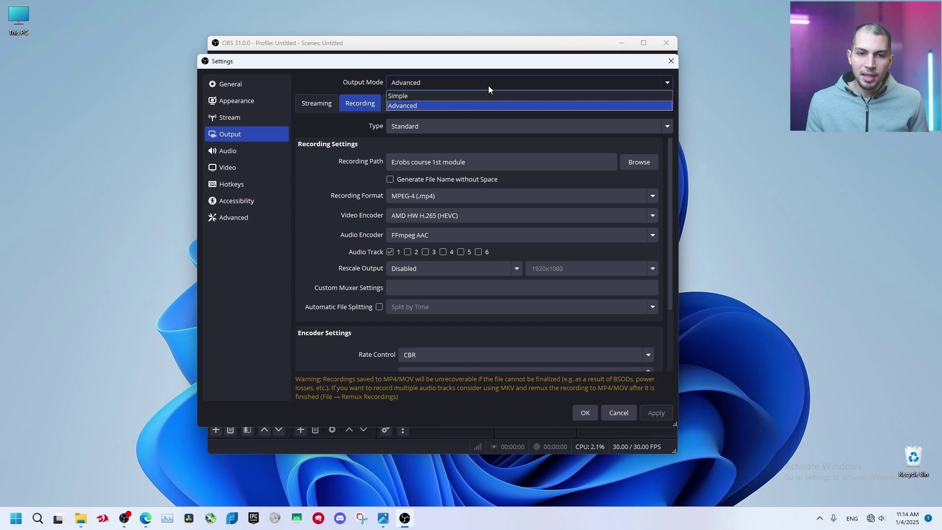
left_click(408, 106)
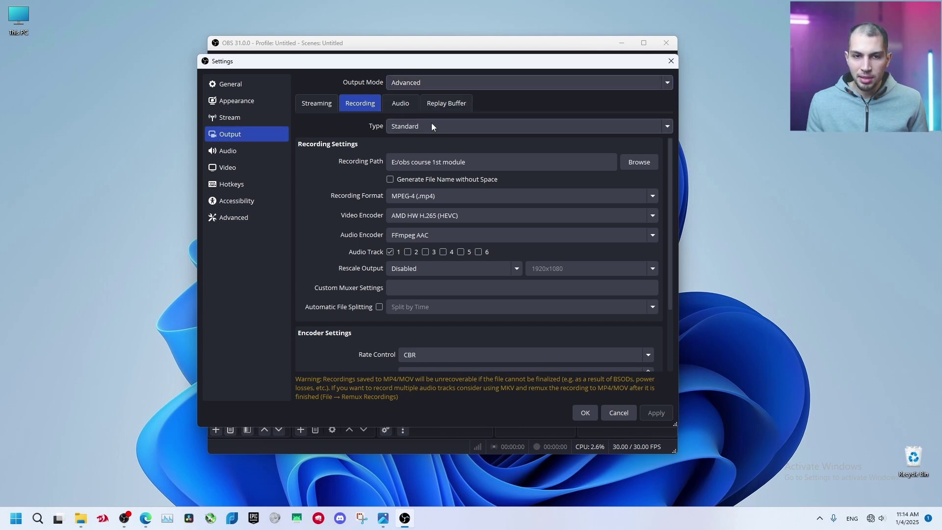
left_click(417, 127)
left_click(416, 129)
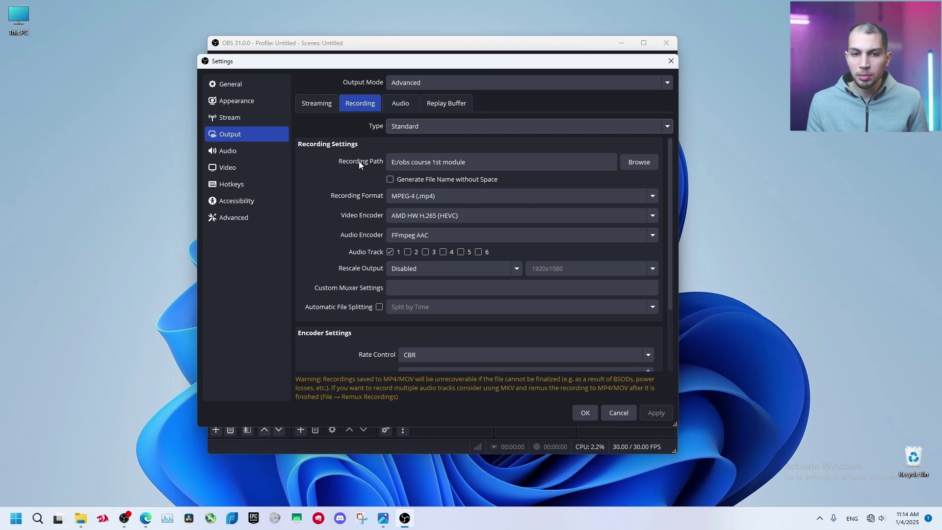
left_click(469, 163)
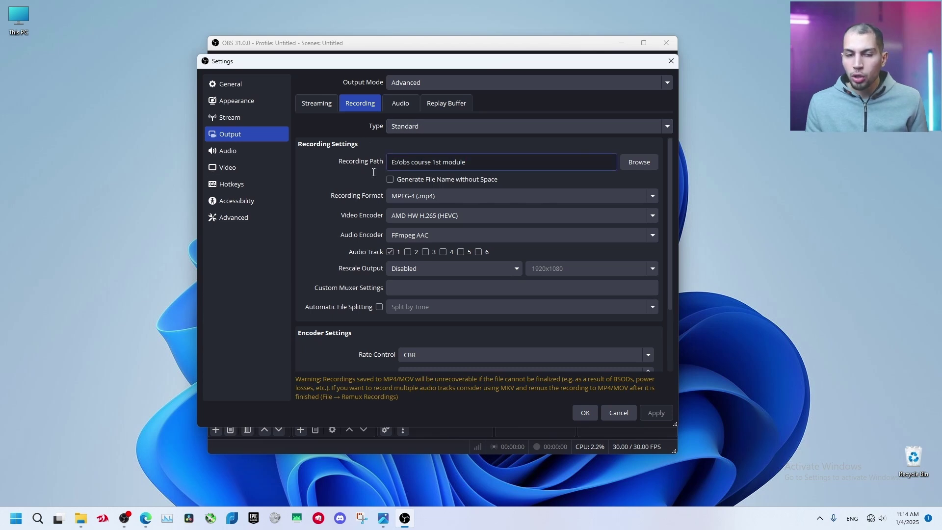
left_click(640, 163)
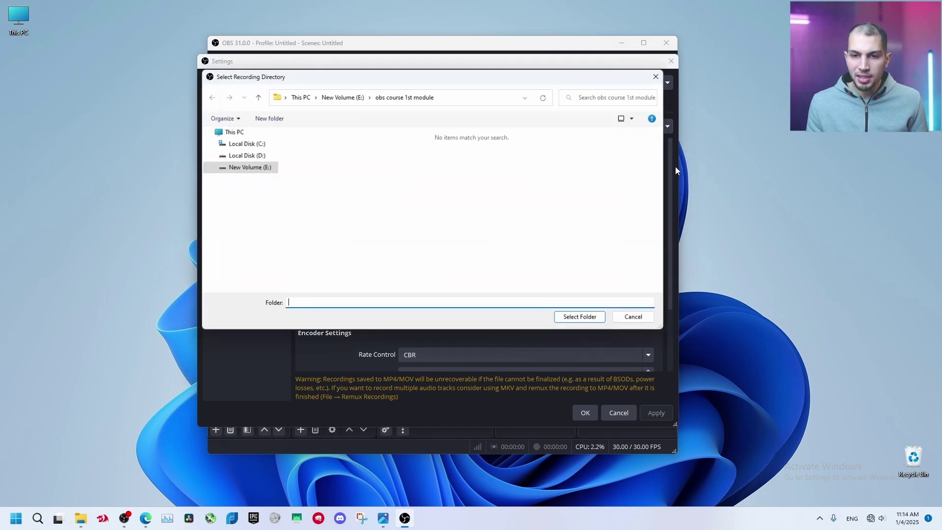
left_click(239, 144)
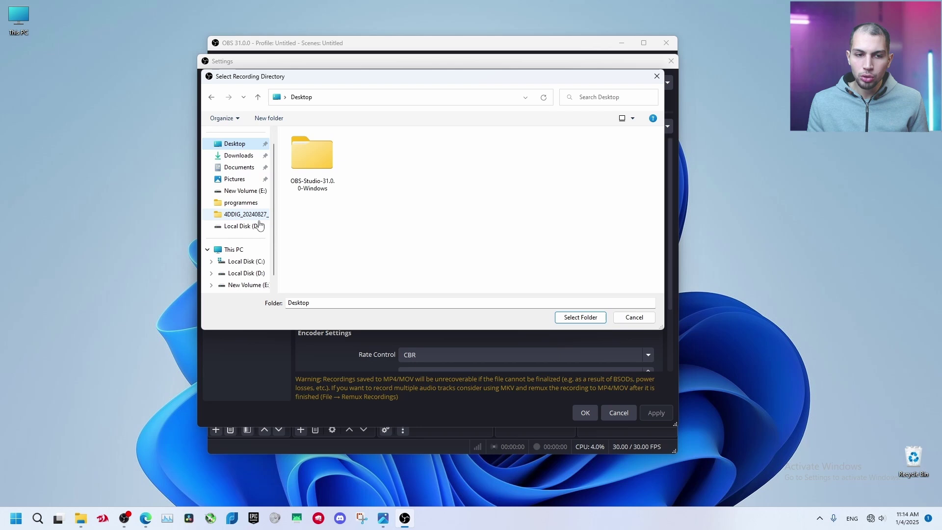
left_click(248, 273)
left_click(251, 288)
left_click(378, 166)
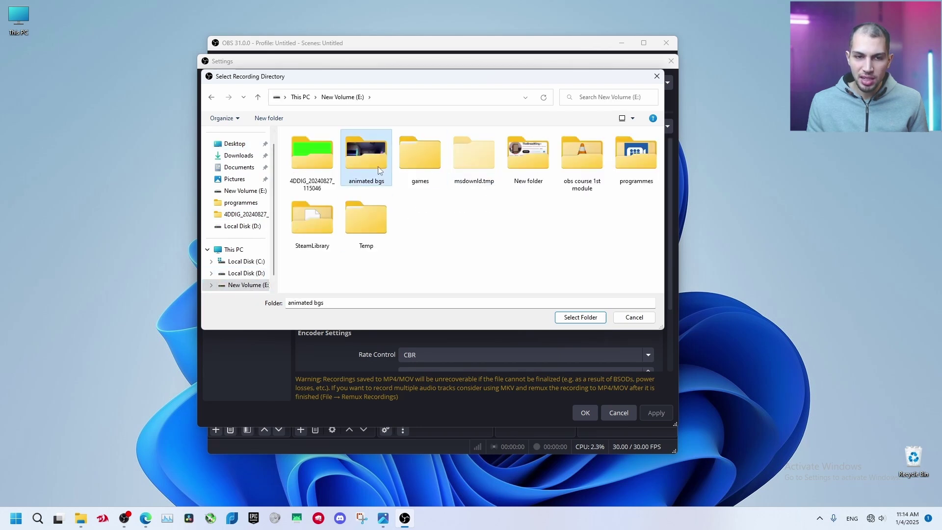
double_click(377, 166)
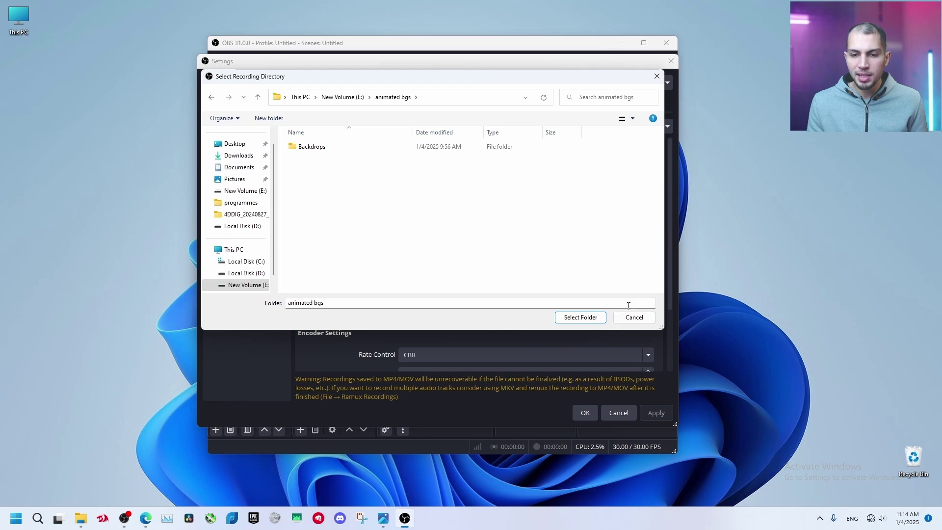
left_click(646, 322)
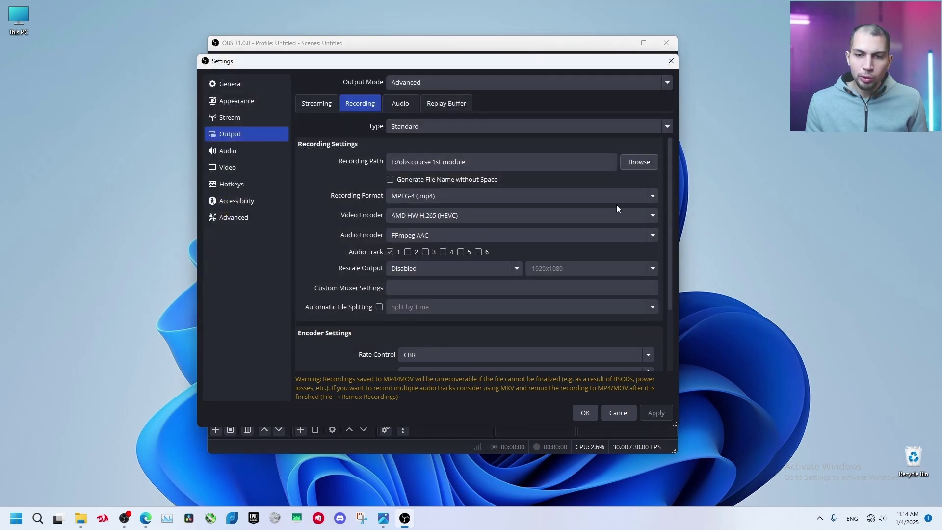
Set the recording format to Matroska Video (.mkv).
left_click(653, 197)
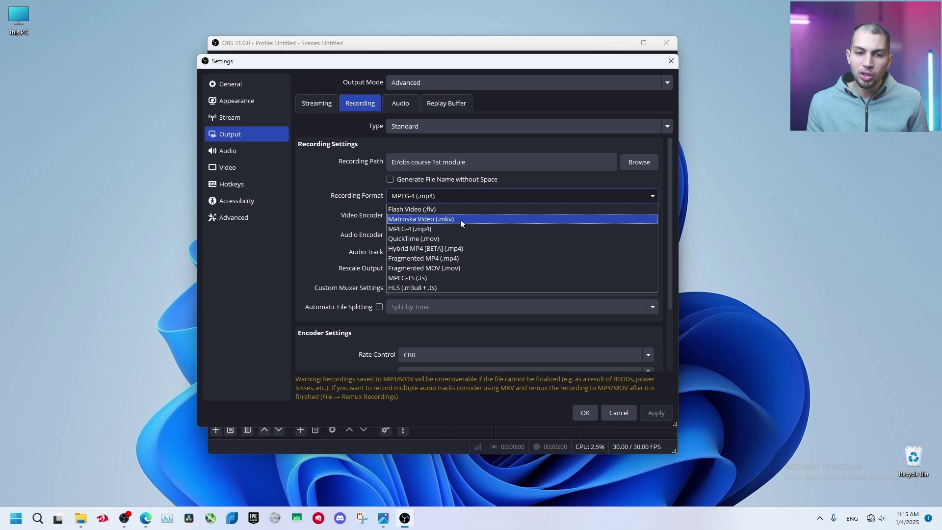
left_click(449, 197)
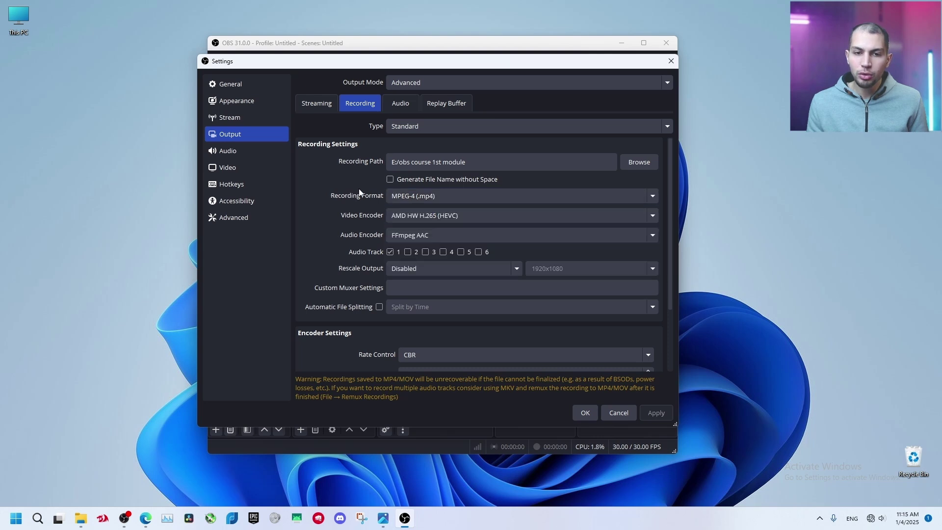
left_click(450, 198)
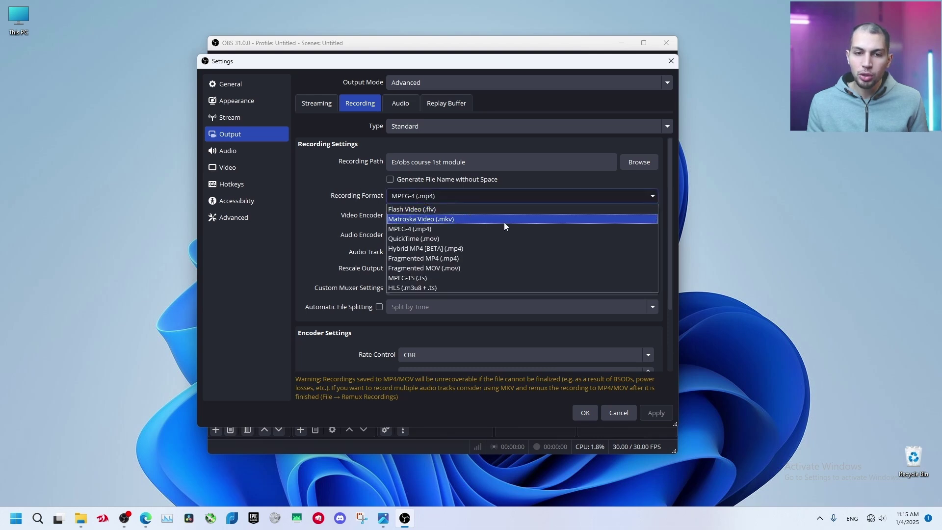
left_click(471, 221)
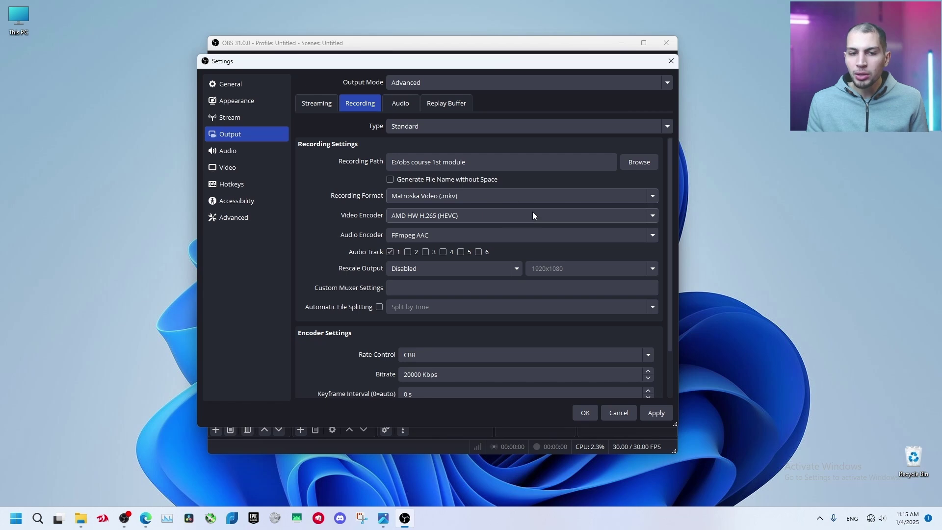
Move the Settings window clear of the main menu bar and examine the Advanced settings for video, recording and stream delay.
left_click_drag(268, 61, 262, 120)
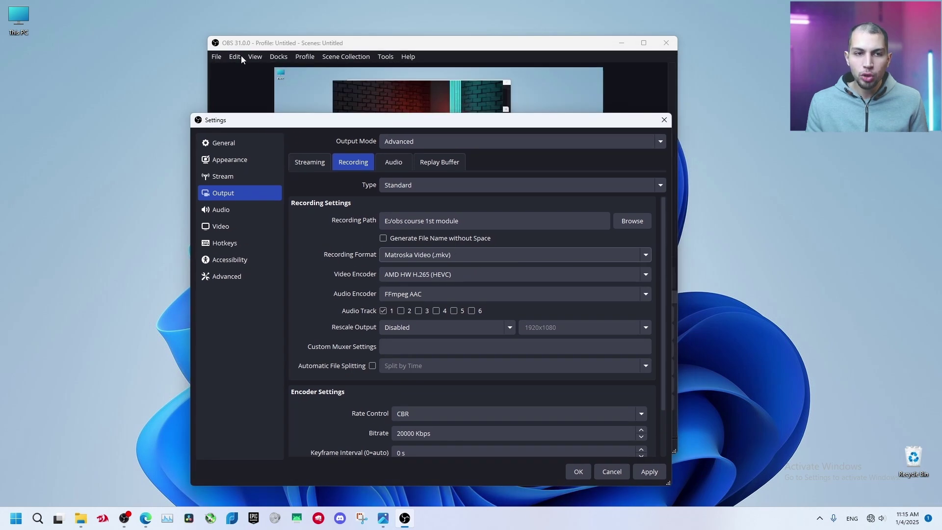
left_click(232, 276)
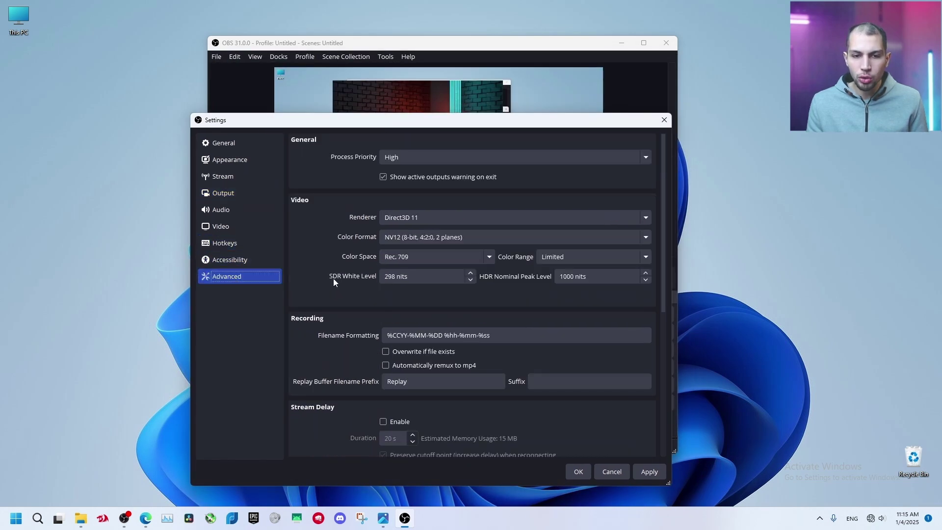
scroll(313, 297, "down", 3)
scroll(313, 297, "up", 3)
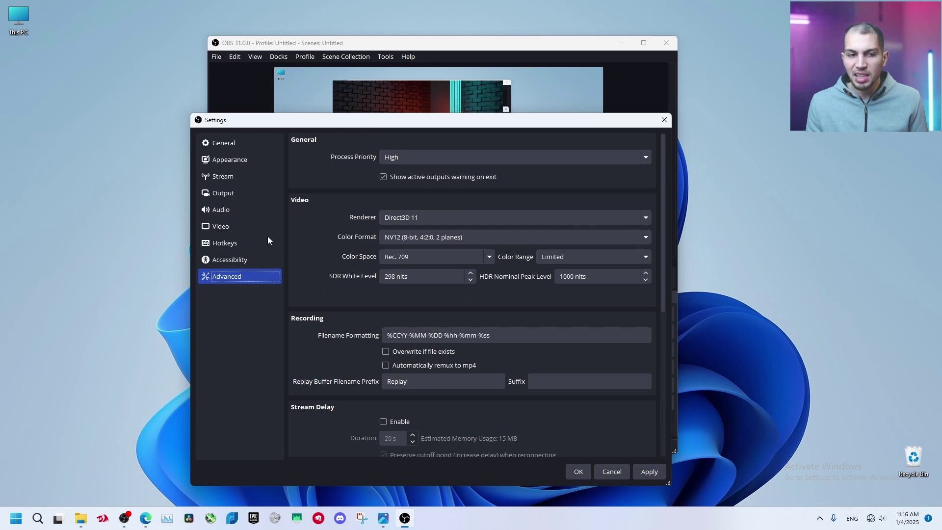
Return to the Output recording settings and set the recording format to MPEG-4 (.mp4).
left_click(259, 192)
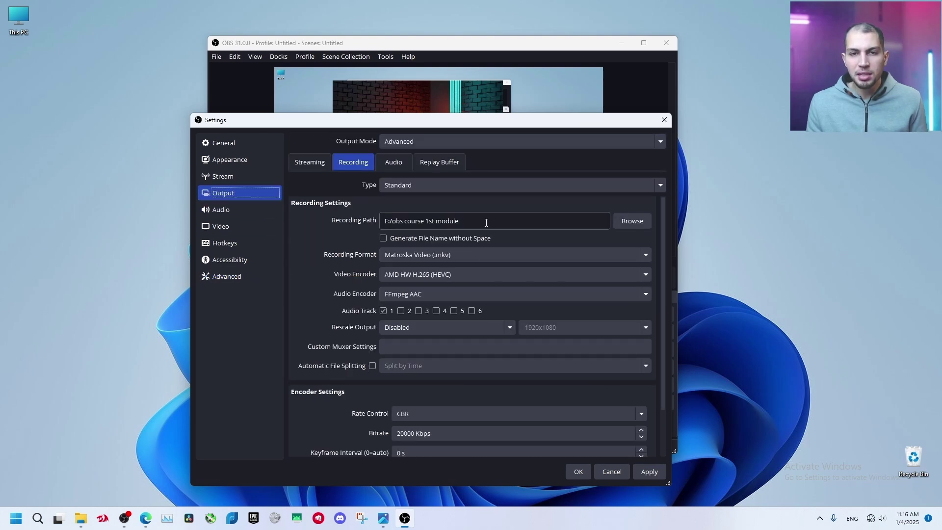
left_click(645, 255)
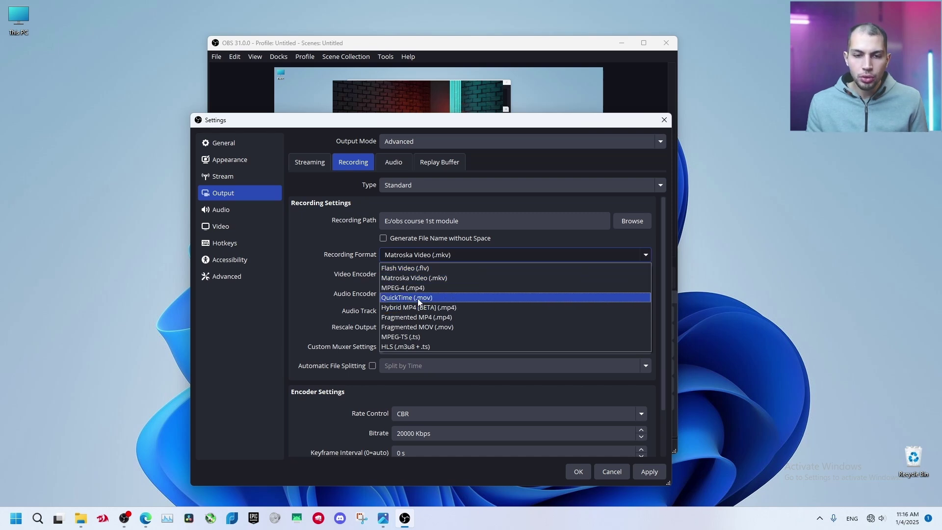
left_click(432, 287)
Review the available video encoders and select AMD HW H.265 (HEVC) for the recording.
left_click(405, 216)
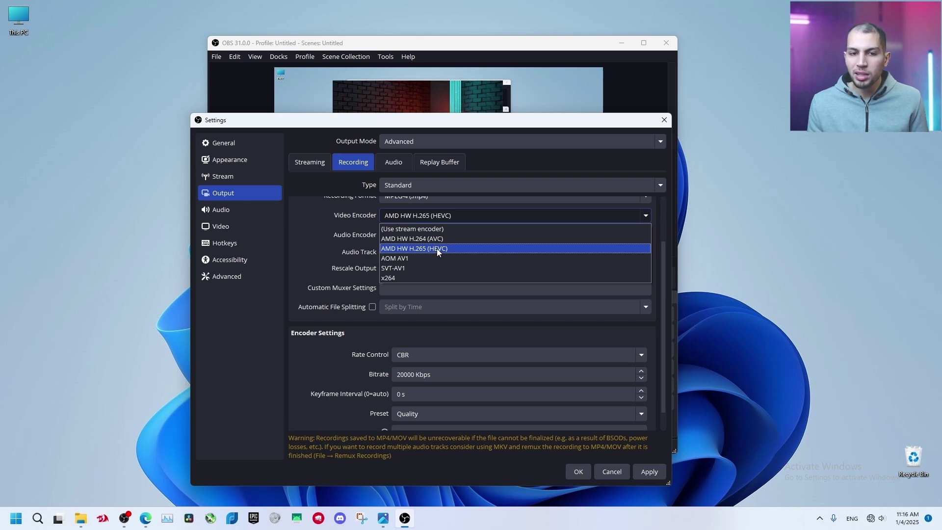
left_click(392, 214)
left_click(391, 214)
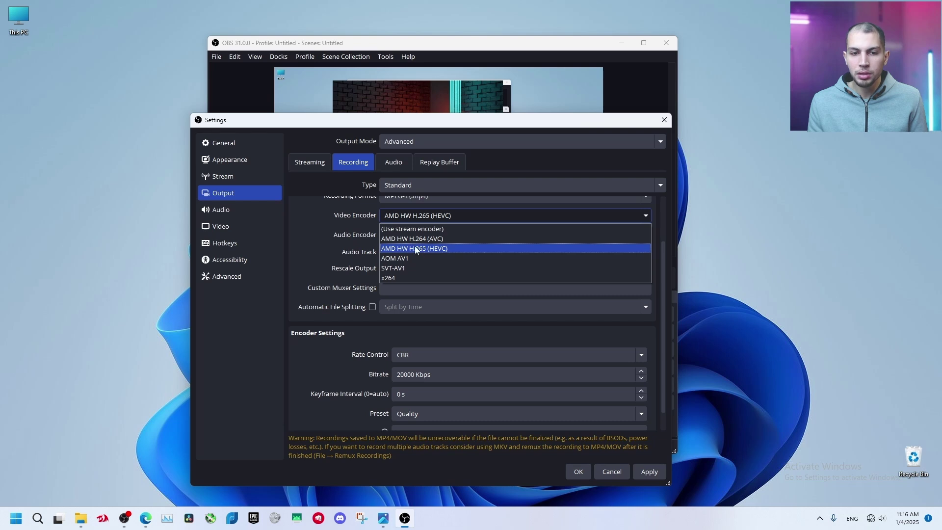
left_click(451, 245)
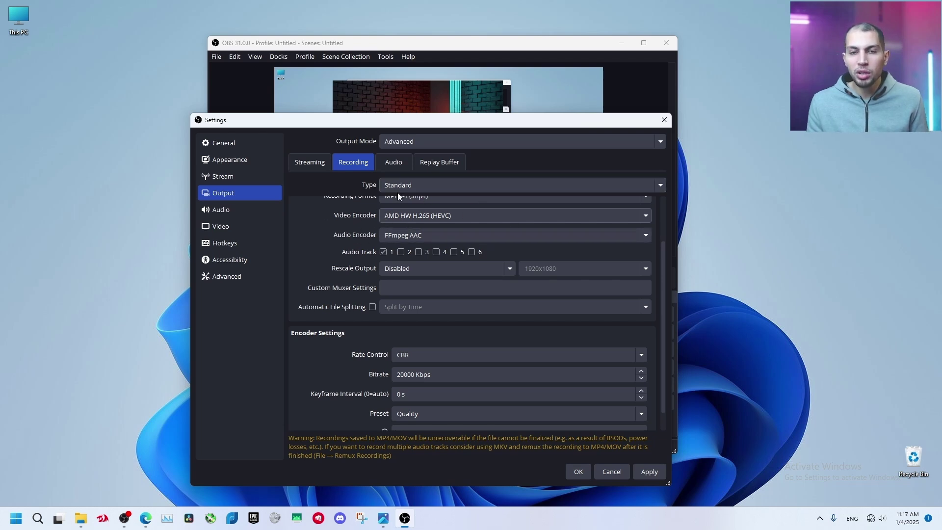
left_click(436, 215)
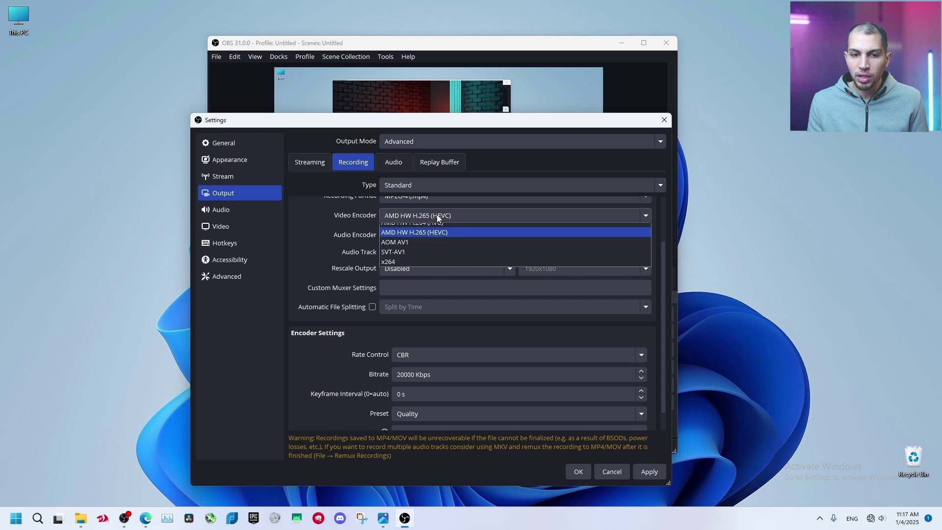
left_click(327, 203)
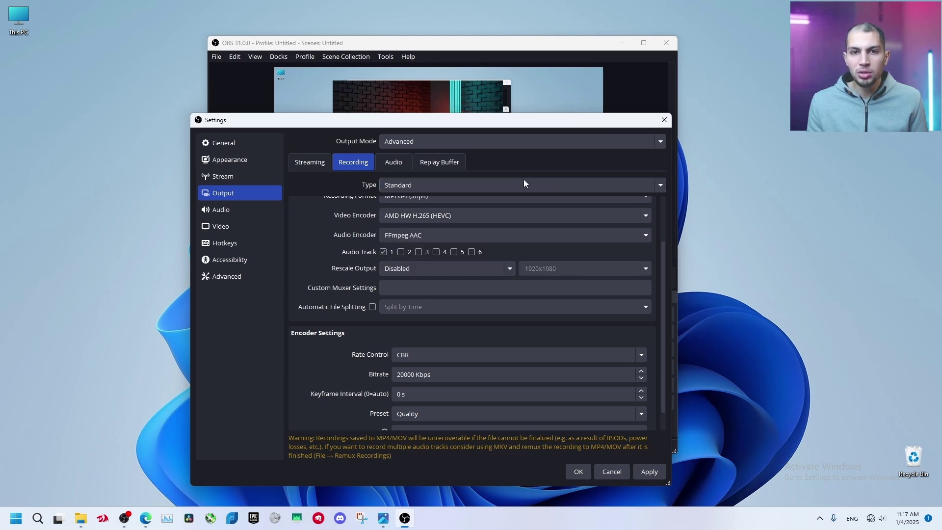
left_click(437, 220)
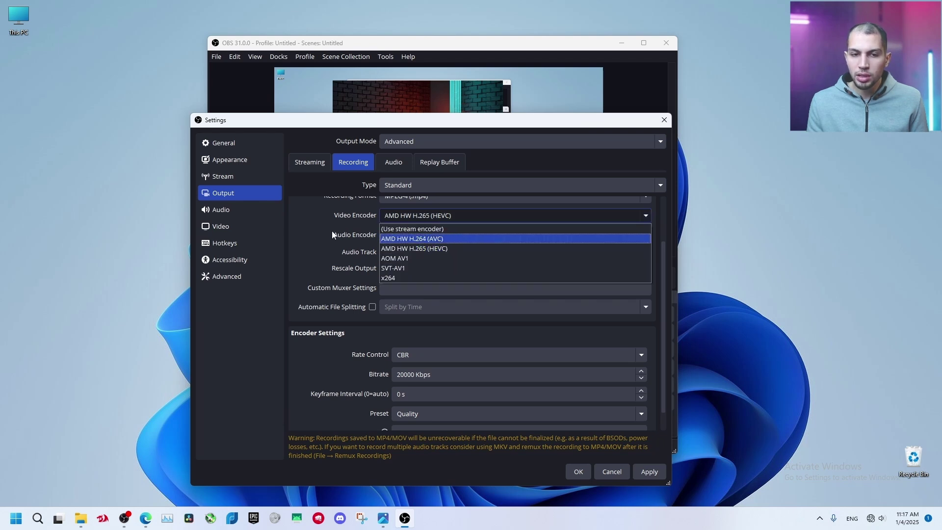
left_click(435, 248)
Set the recording encoder's bitrate to 10000 Kbps.
scroll(333, 243, "down", 1)
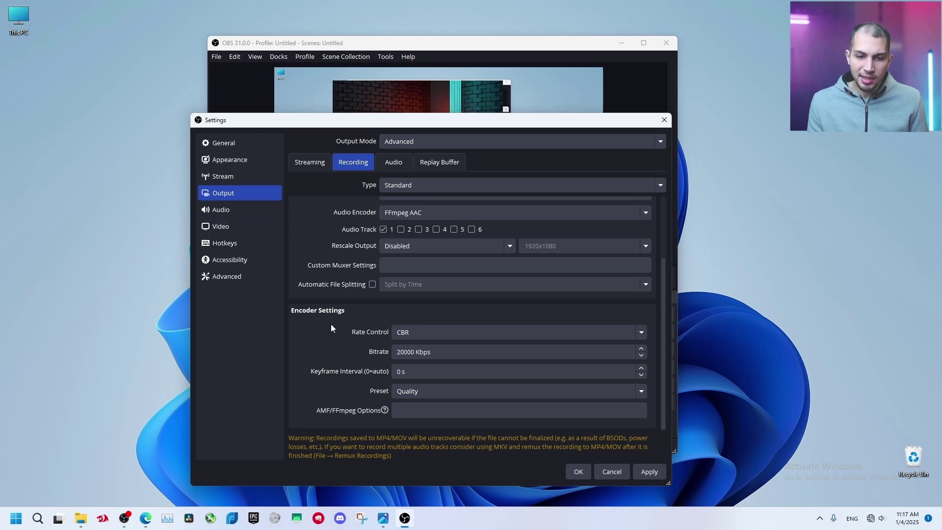
left_click(402, 353)
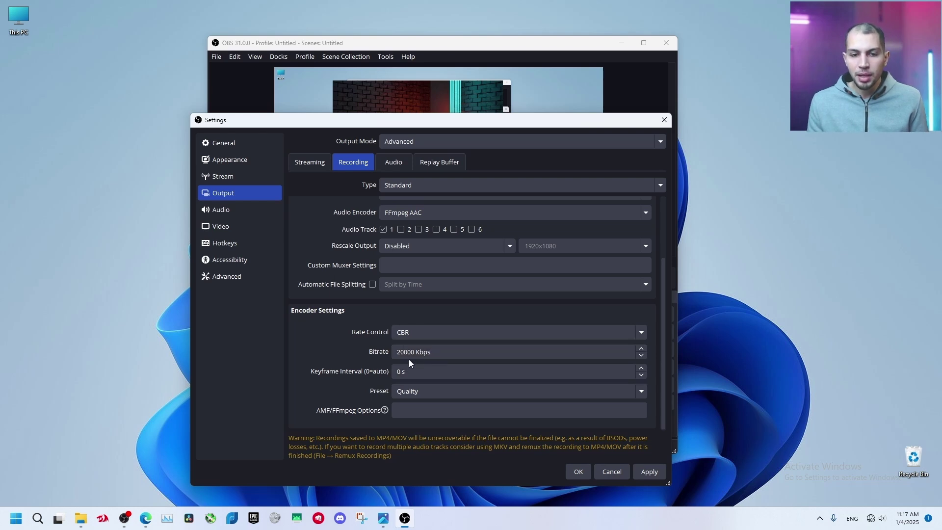
left_click_drag(399, 351, 419, 352)
left_click(480, 352)
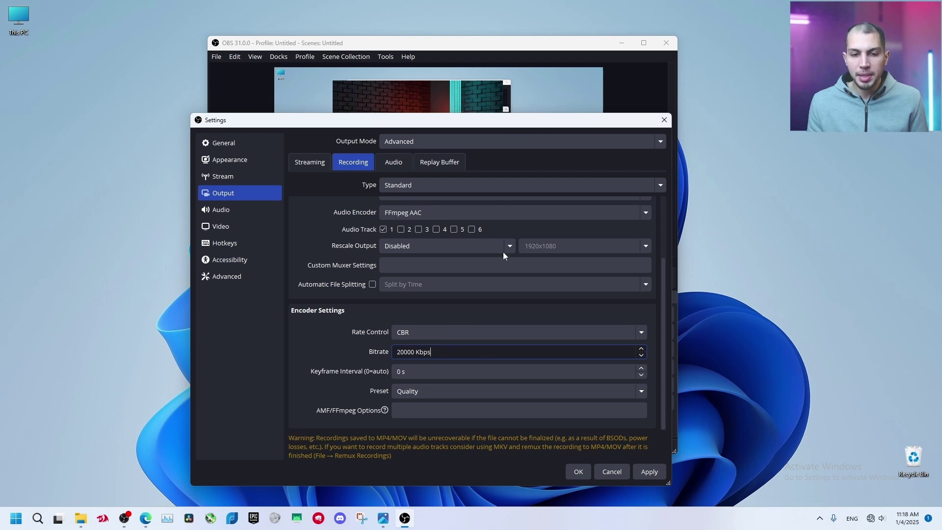
double_click(398, 354)
type("1000")
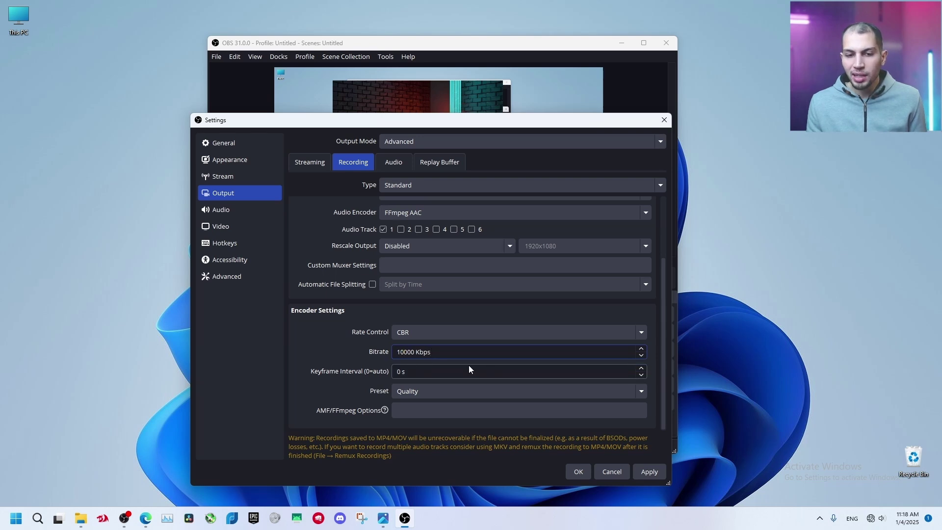
Set the recording bitrate to 20000 Kbps and check the encoder preset choices.
left_click(399, 353)
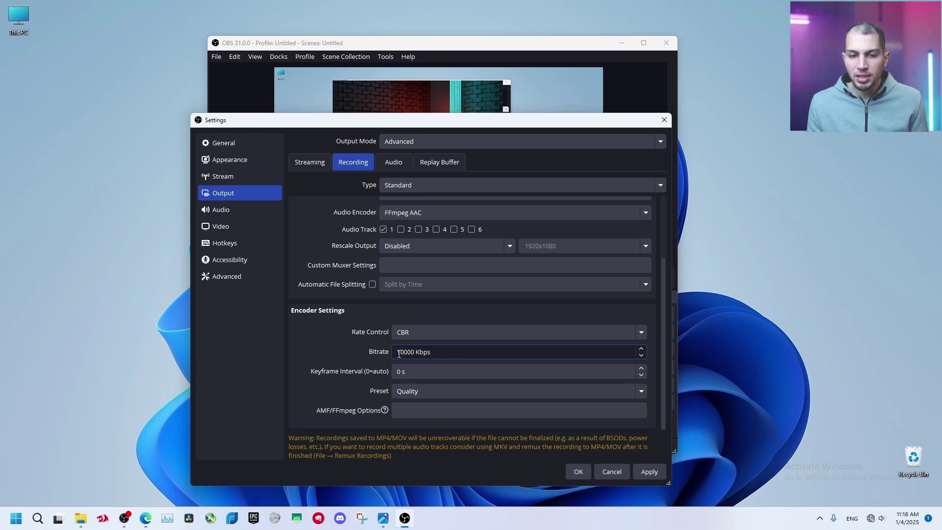
key("BackSpace")
type("2")
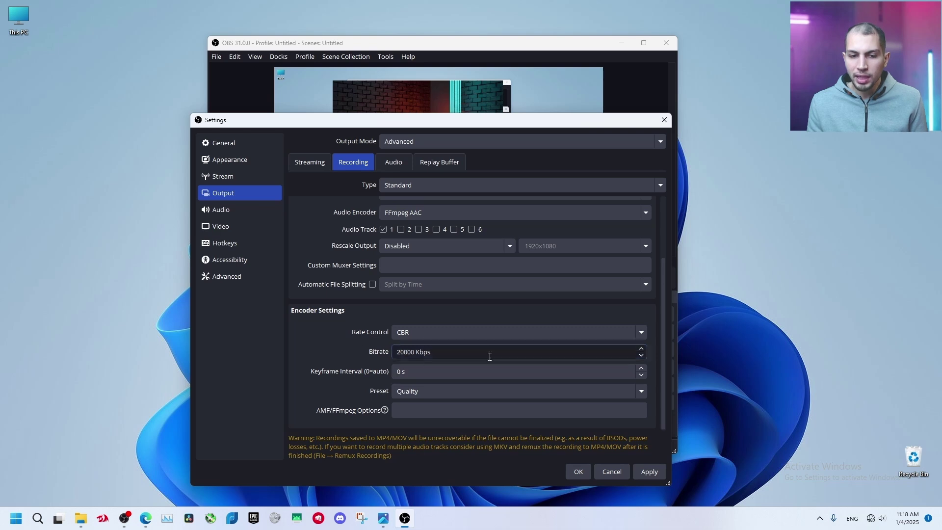
left_click(440, 391)
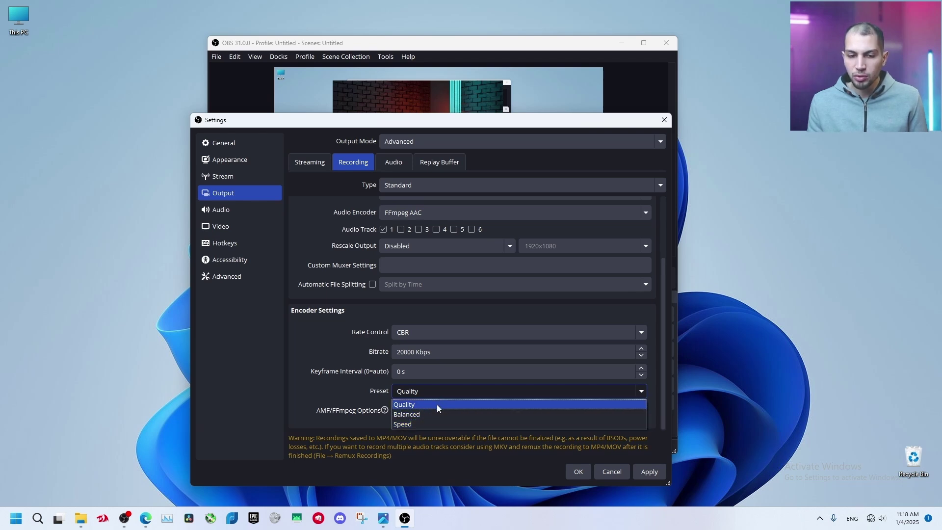
left_click(317, 351)
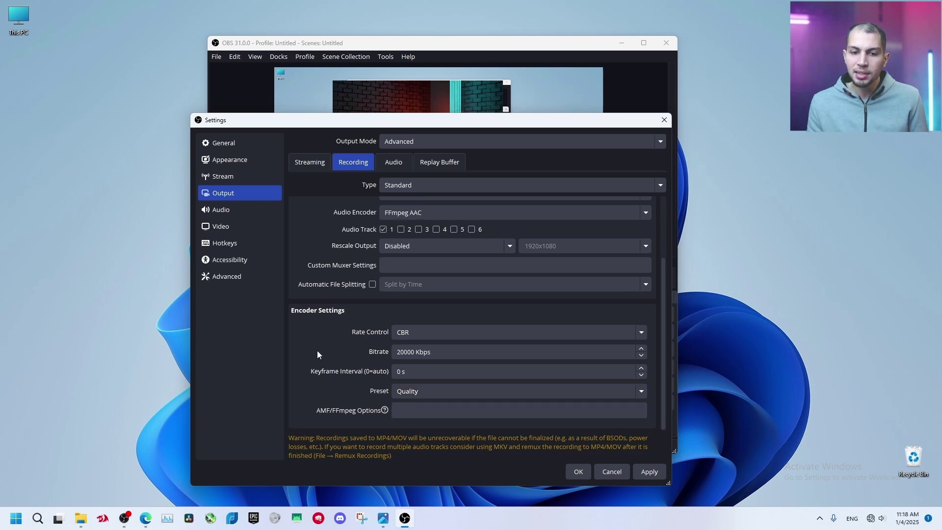
Examine the Audio settings, including the Mic/Auxiliary Audio device choices and the meter, monitoring and push-to-talk options.
left_click(220, 210)
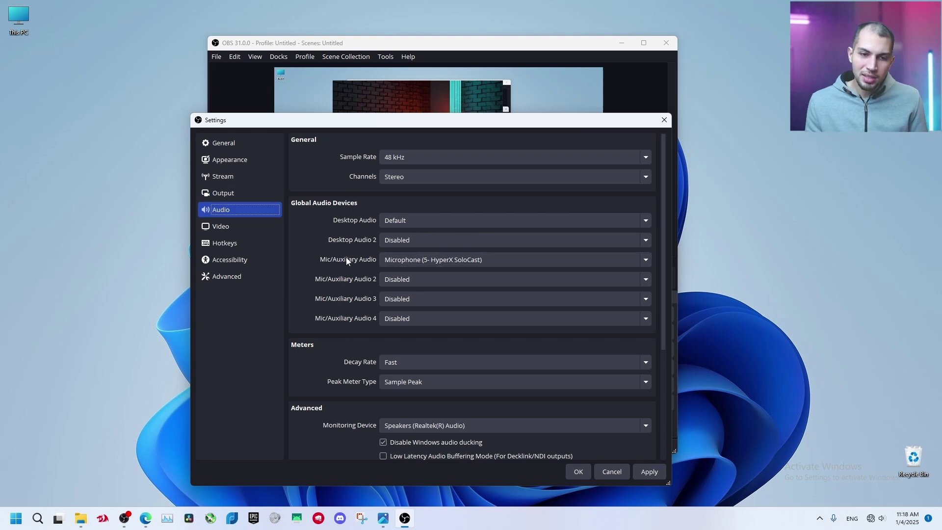
left_click(382, 260)
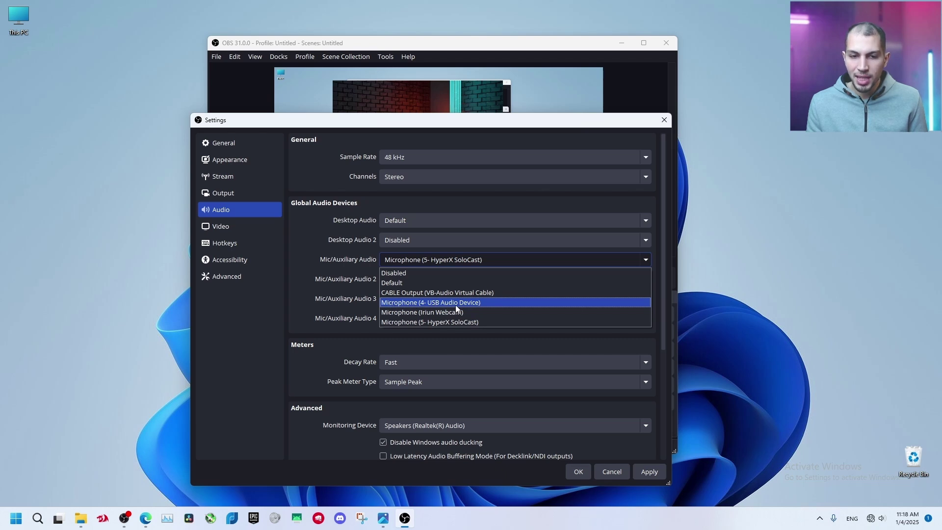
scroll(403, 226, "down", 3)
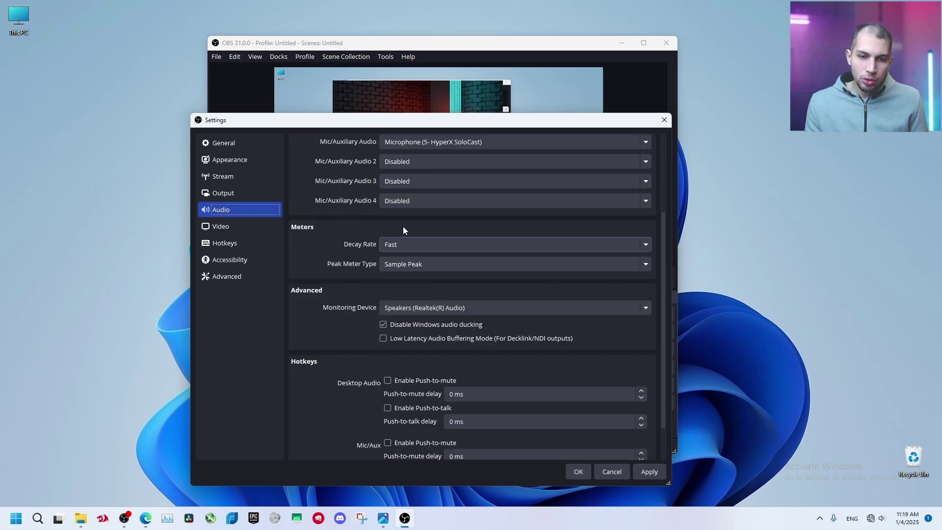
Go to the Video settings and examine the choices for the base (canvas) resolution.
key("Down")
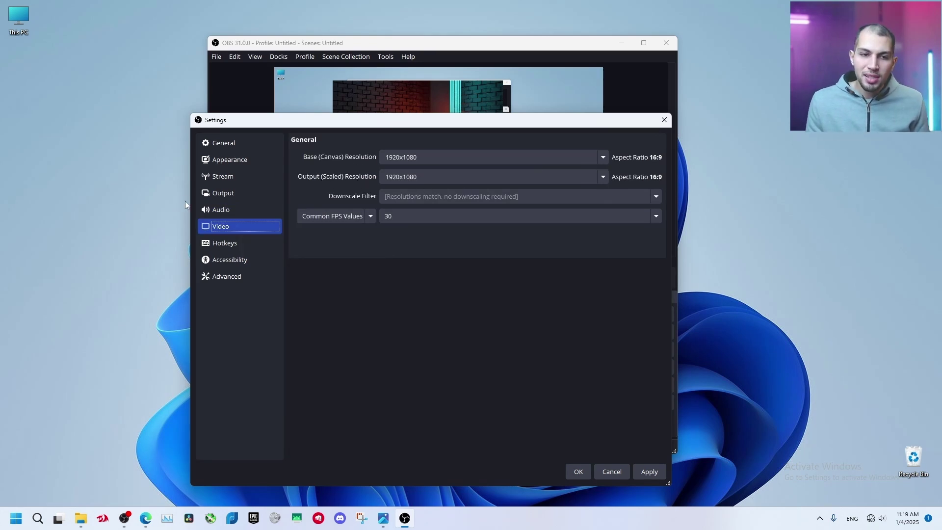
left_click(222, 194)
left_click(221, 226)
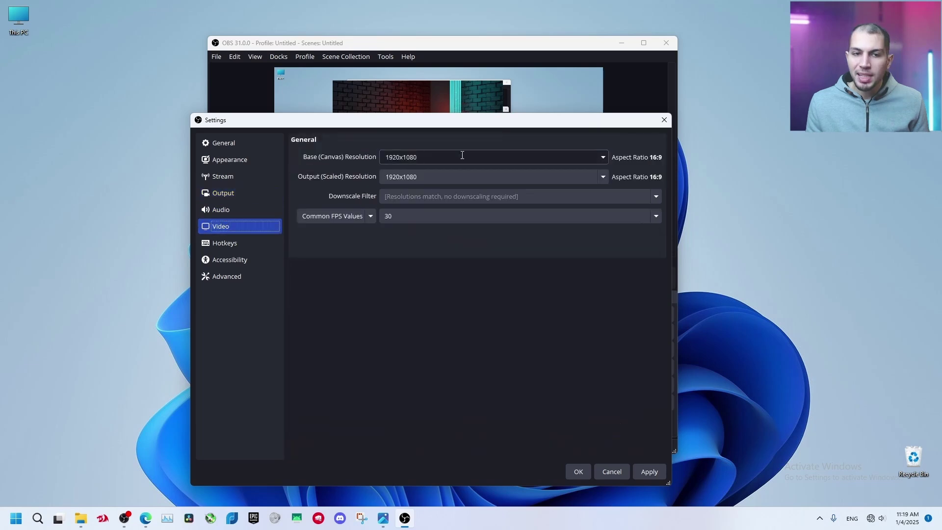
left_click(602, 160)
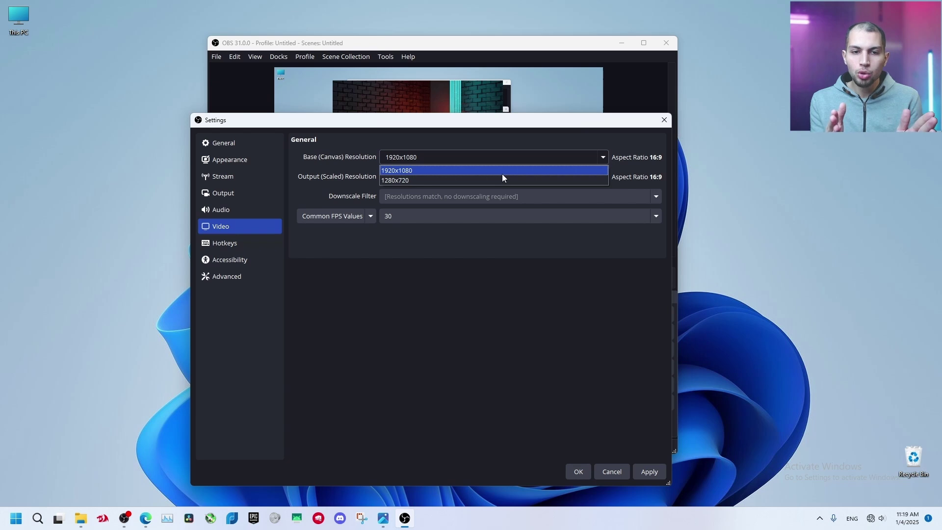
left_click(375, 165)
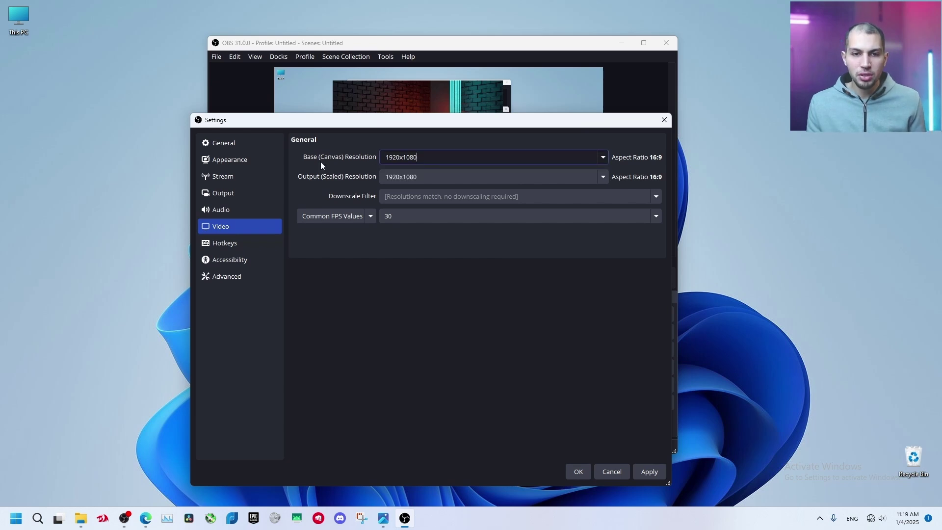
Set the output (scaled) resolution to 1280x720 and look through the downscale filter choices.
left_click(605, 177)
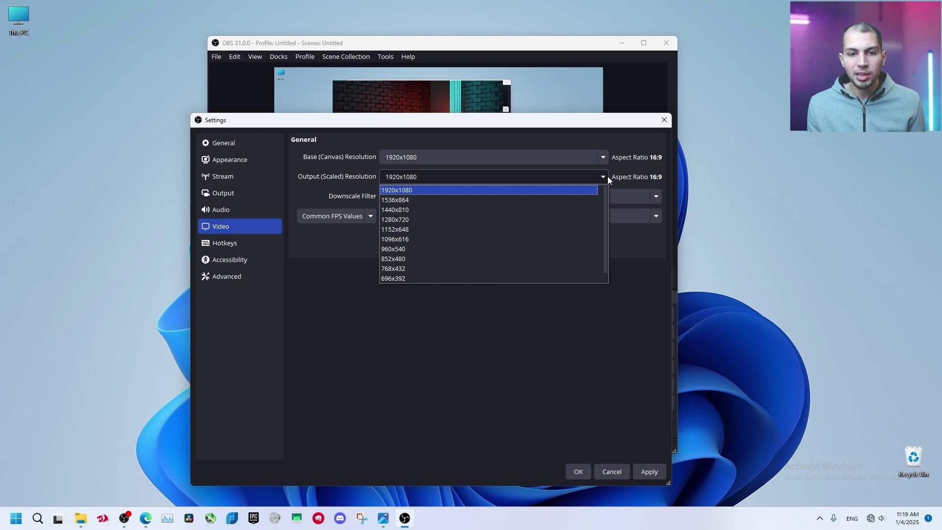
left_click(420, 219)
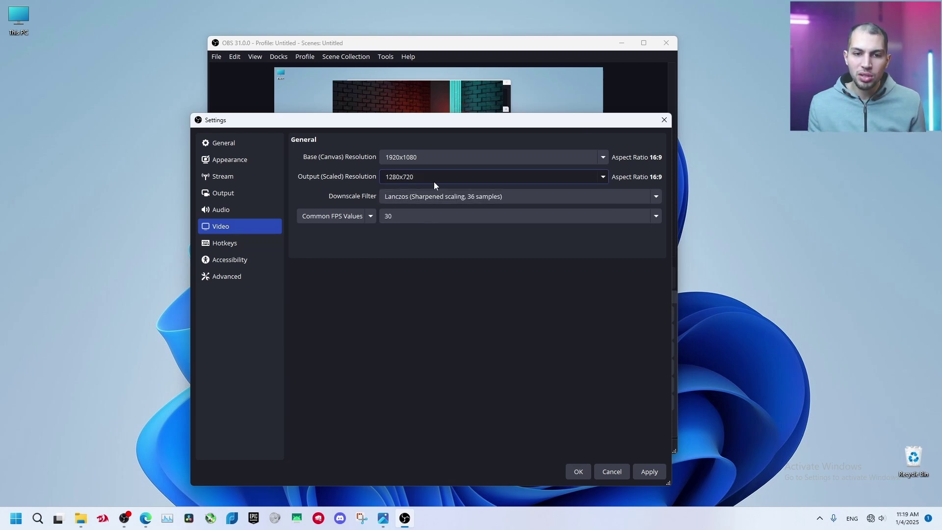
left_click(450, 196)
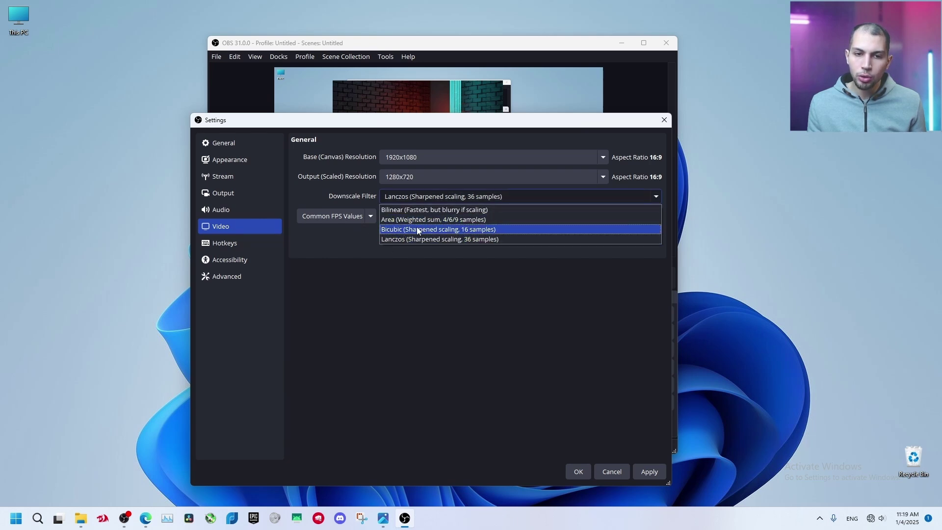
left_click(409, 257)
Check the FPS value types and set the common FPS value to 30.
left_click(372, 216)
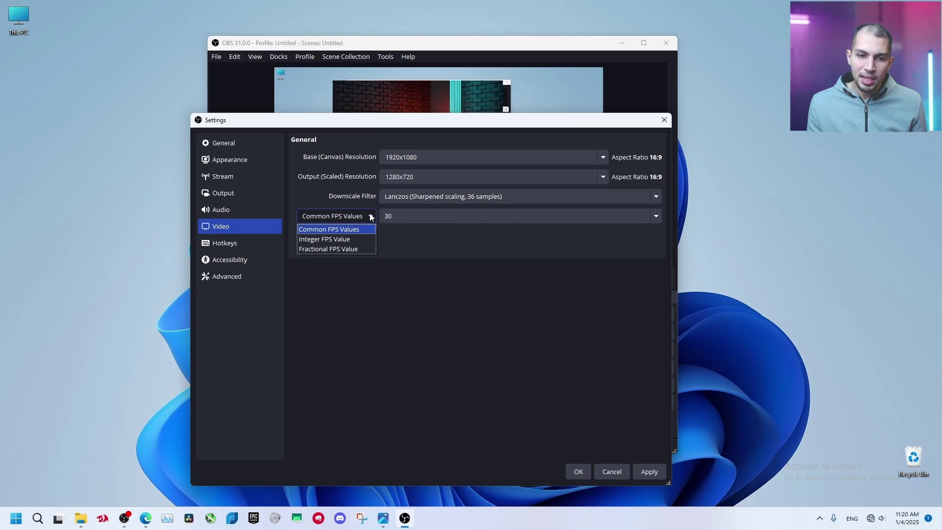
left_click(656, 216)
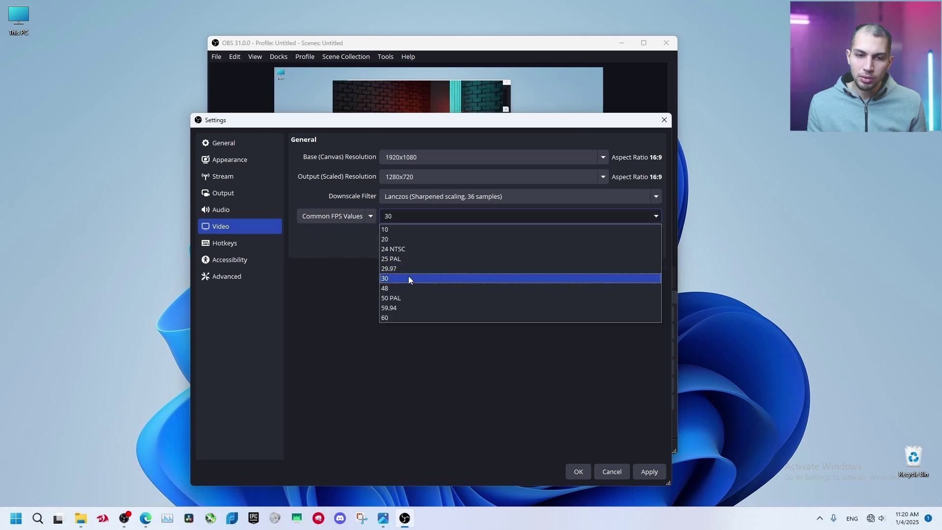
left_click(410, 278)
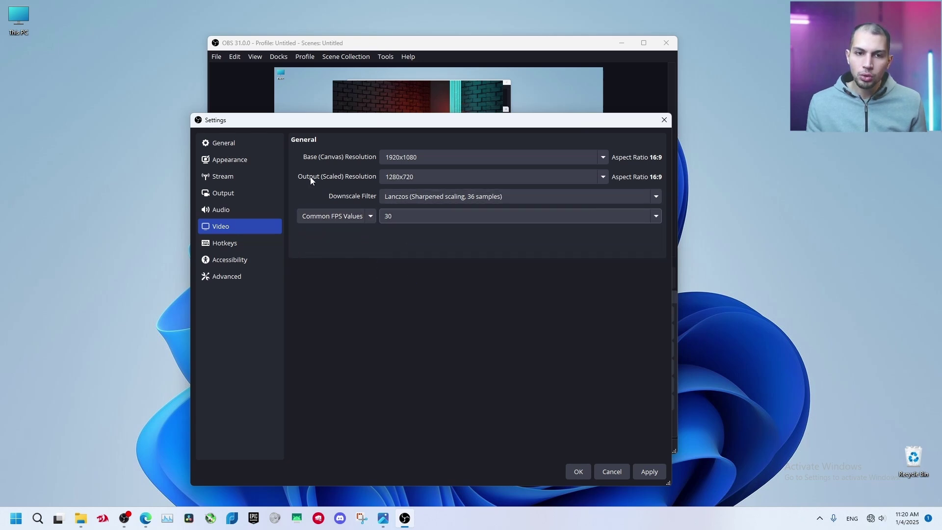
Set the output resolution to 1920x1080 and the base canvas resolution to 1280x720, and view the output resolutions offered.
left_click(604, 178)
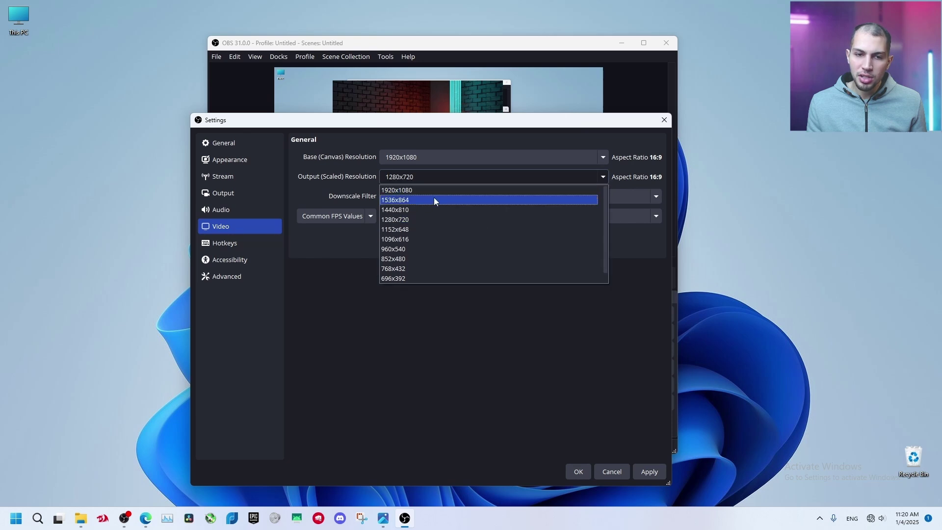
left_click(429, 190)
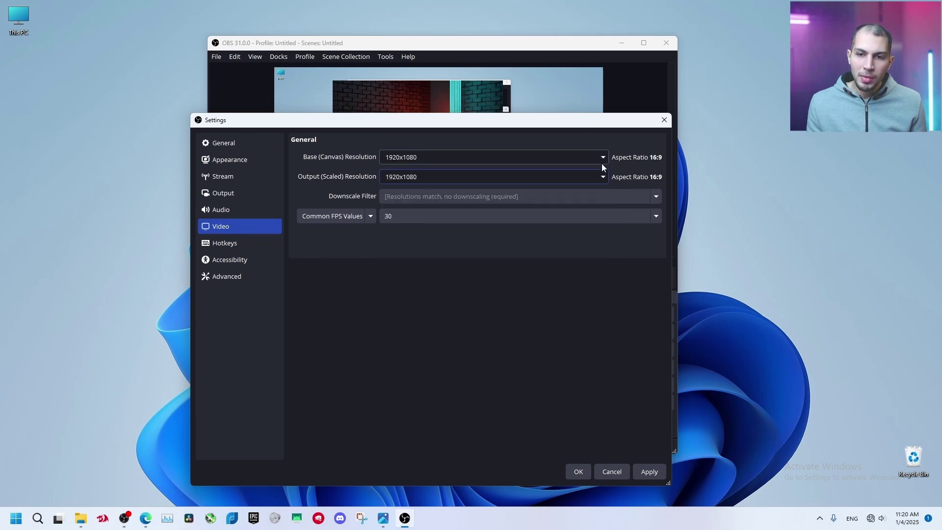
left_click(603, 158)
left_click(399, 166)
left_click(603, 177)
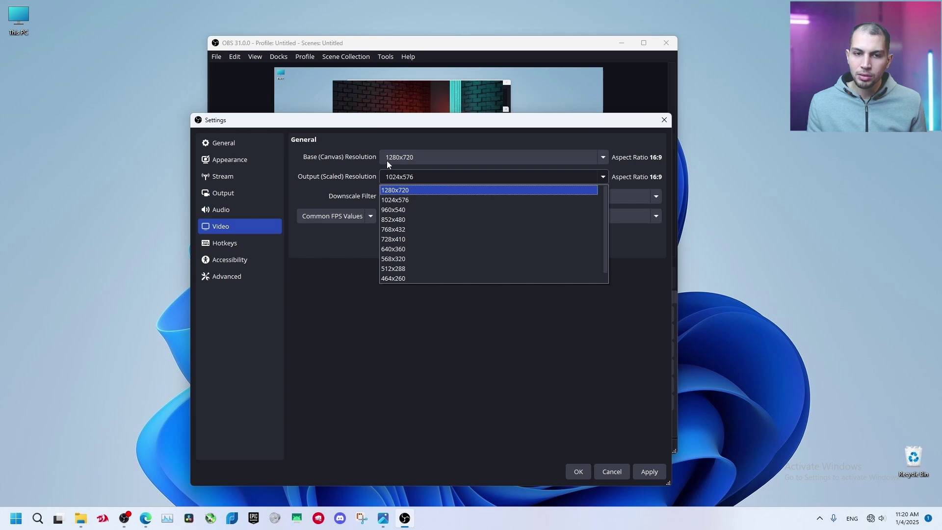
Set both the base (canvas) resolution and the output (scaled) resolution to 1920x1080.
left_click(598, 157)
left_click(466, 169)
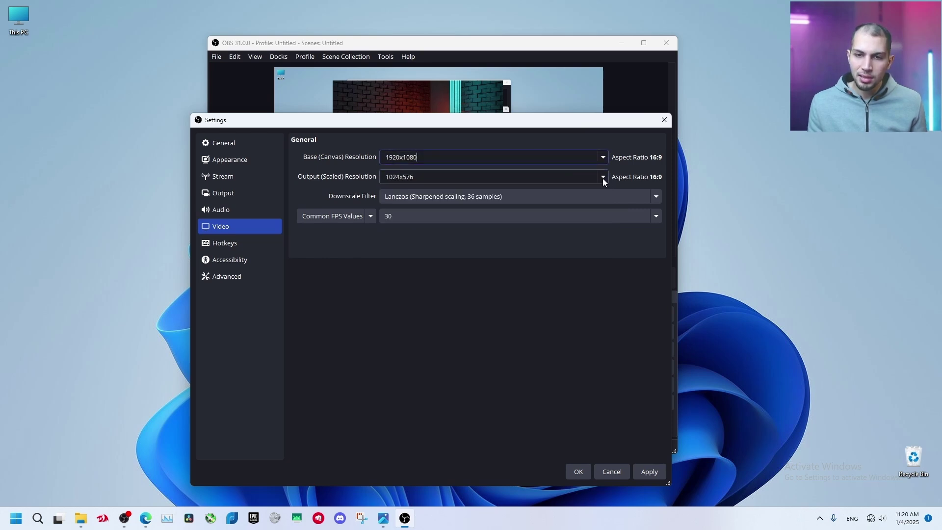
left_click(603, 177)
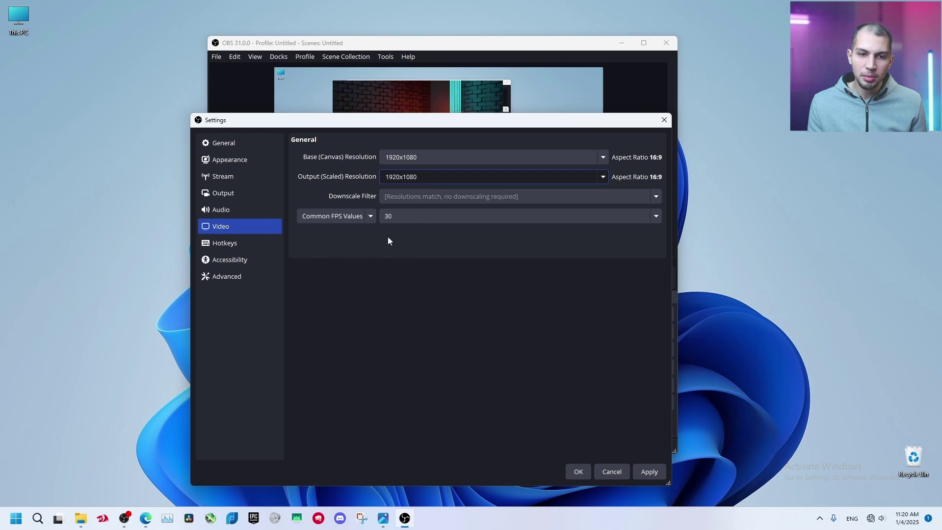
Look through the hotkeys, accessibility and advanced settings, and view the process priority choices.
left_click(233, 243)
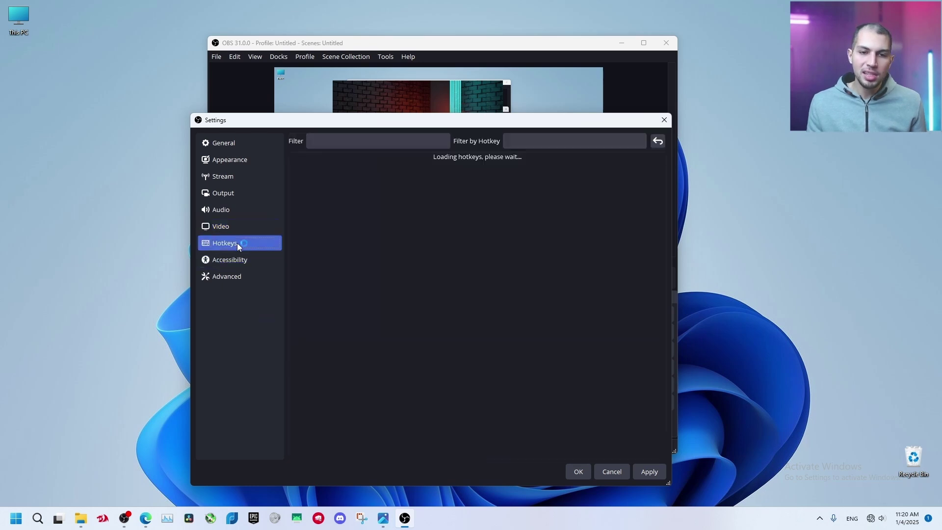
left_click(229, 260)
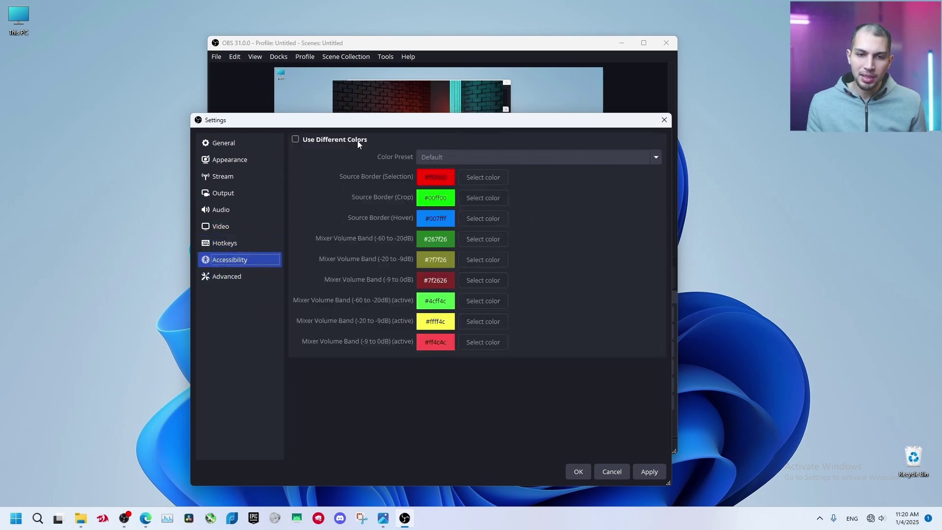
left_click(256, 276)
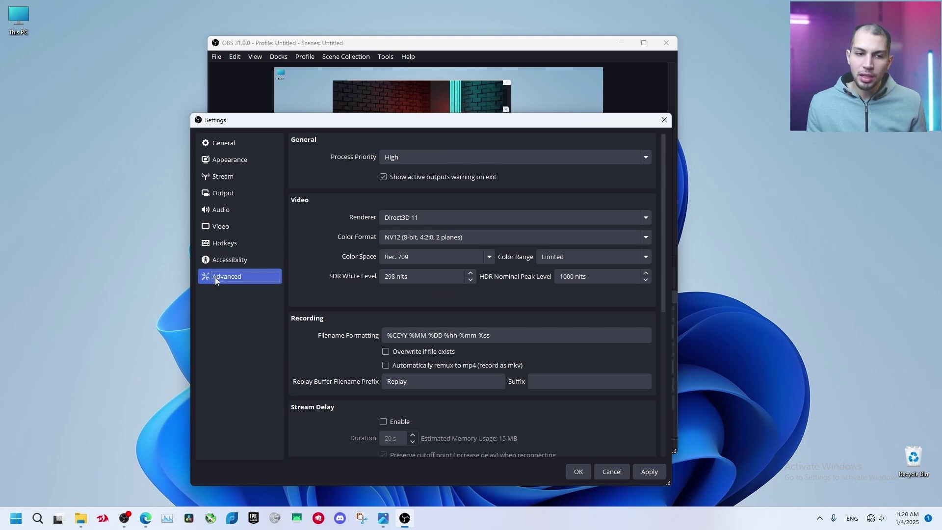
left_click(414, 157)
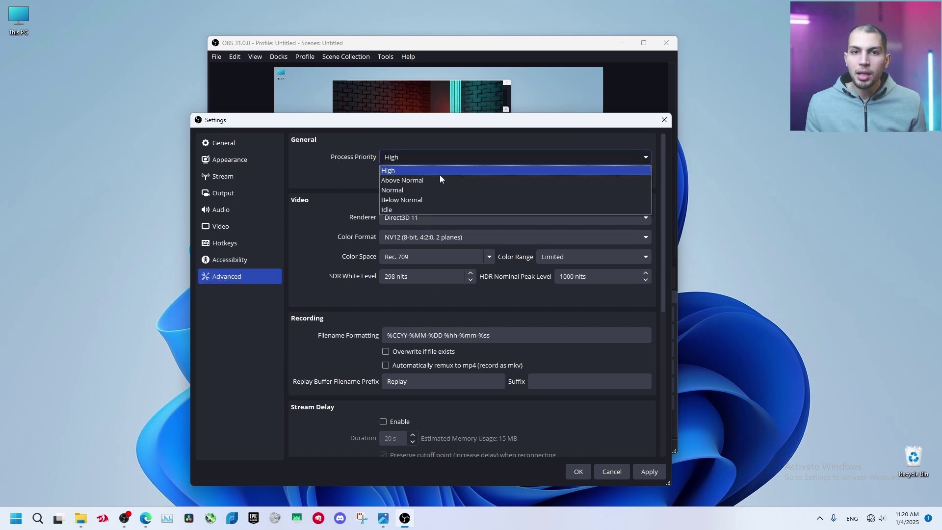
left_click(437, 155)
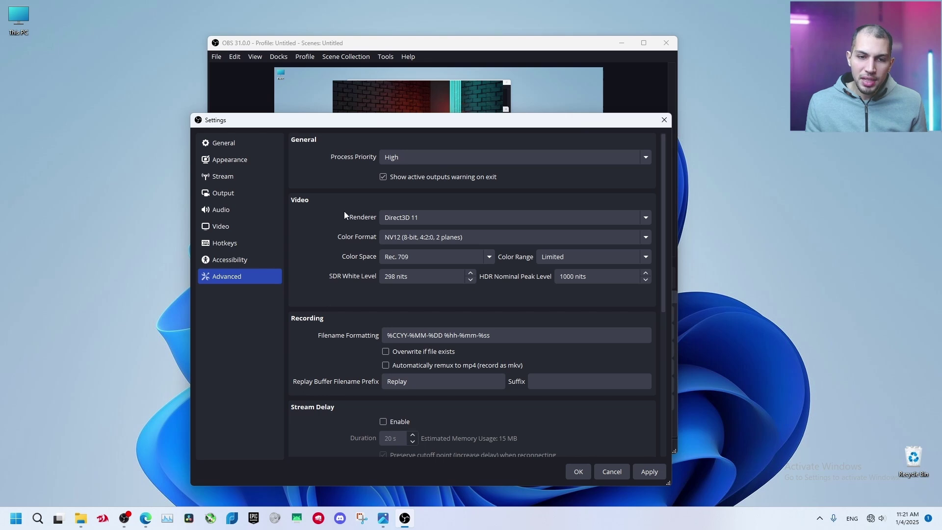
Compare the recording filename formatting in the advanced settings with the video file names on New Volume (E:) in File Explorer.
scroll(319, 224, "down", 4)
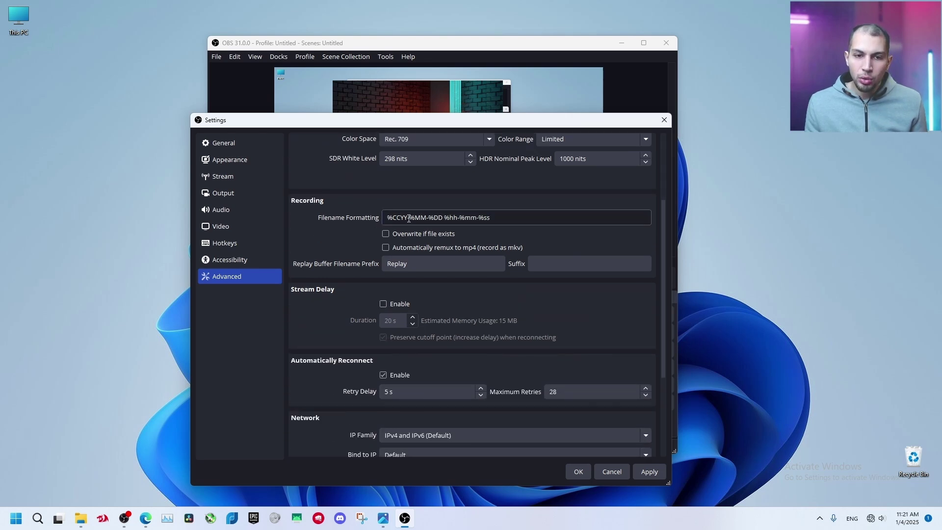
left_click(81, 518)
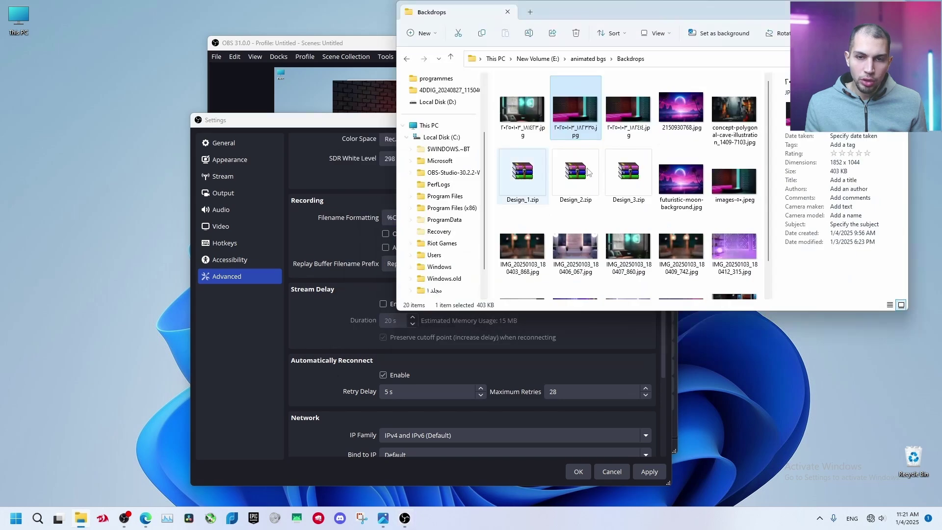
scroll(454, 283, "down", 1)
left_click(445, 290)
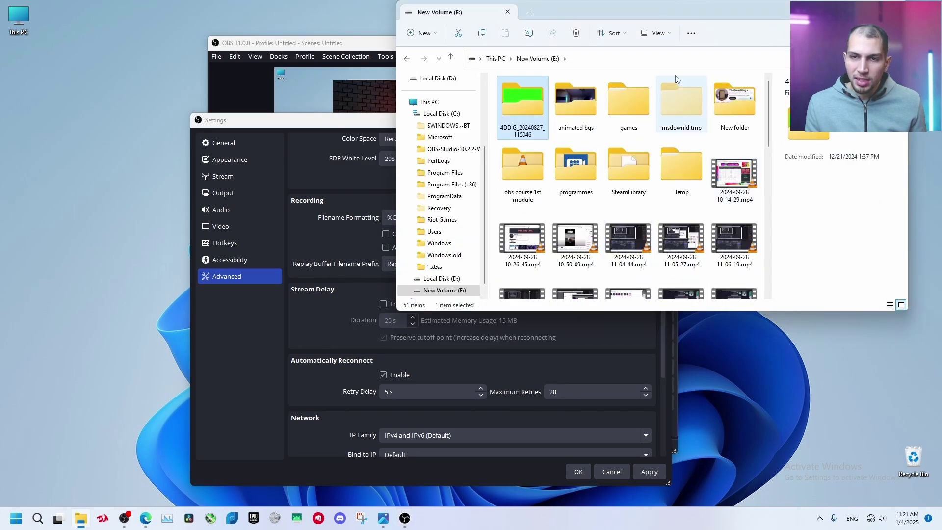
left_click_drag(686, 10, 758, 16)
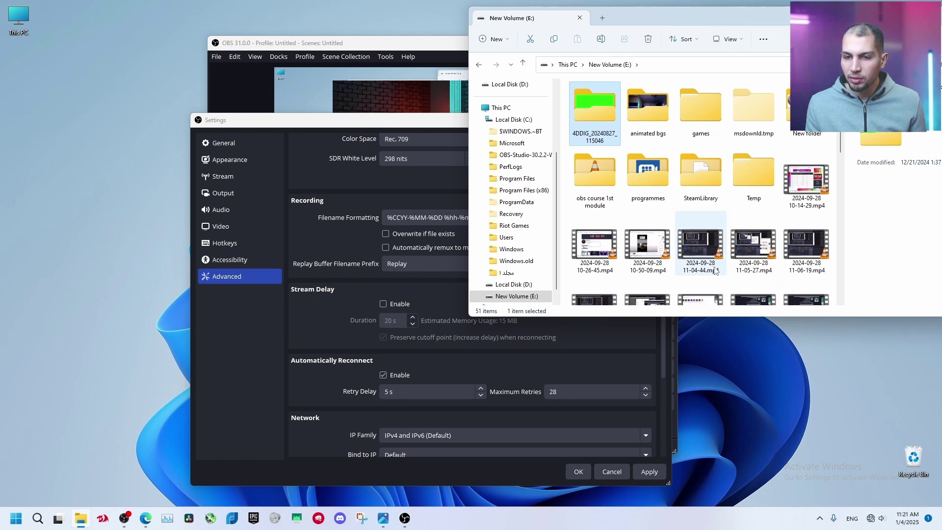
left_click(710, 269)
left_click(411, 217)
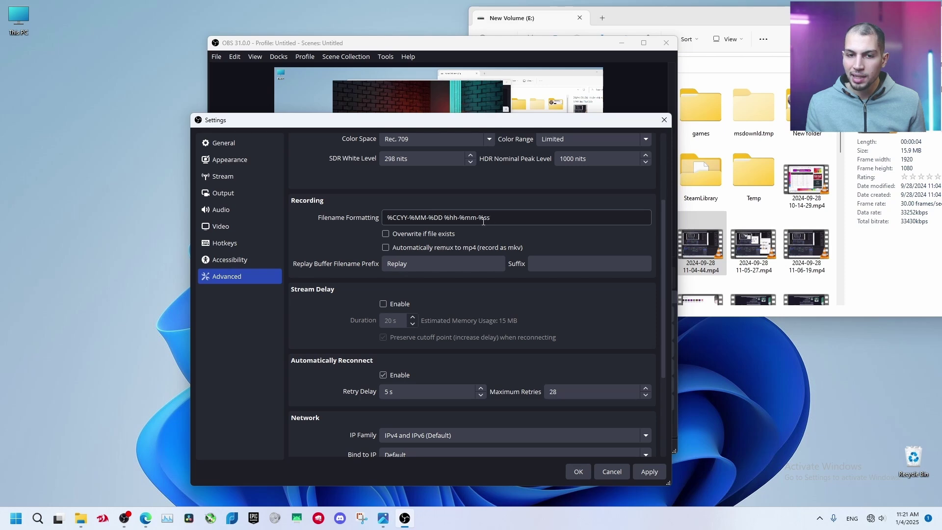
left_click(922, 17)
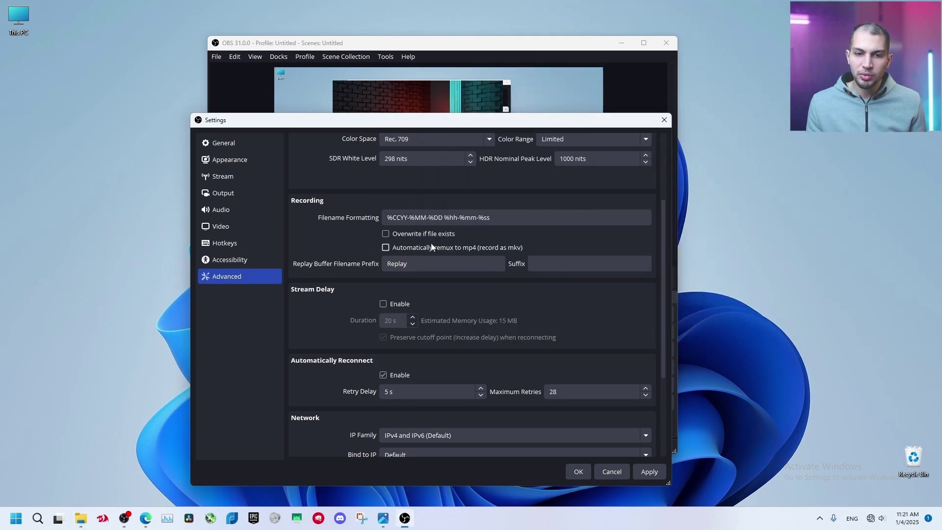
Review the stream delay, automatic reconnect and network settings, and apply all settings and close the dialog.
scroll(342, 257, "down", 4)
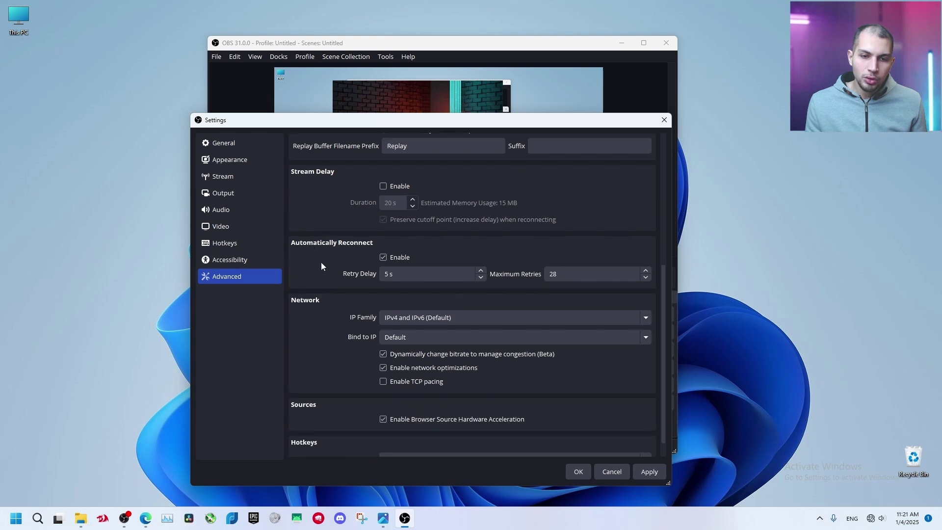
scroll(303, 258, "down", 1)
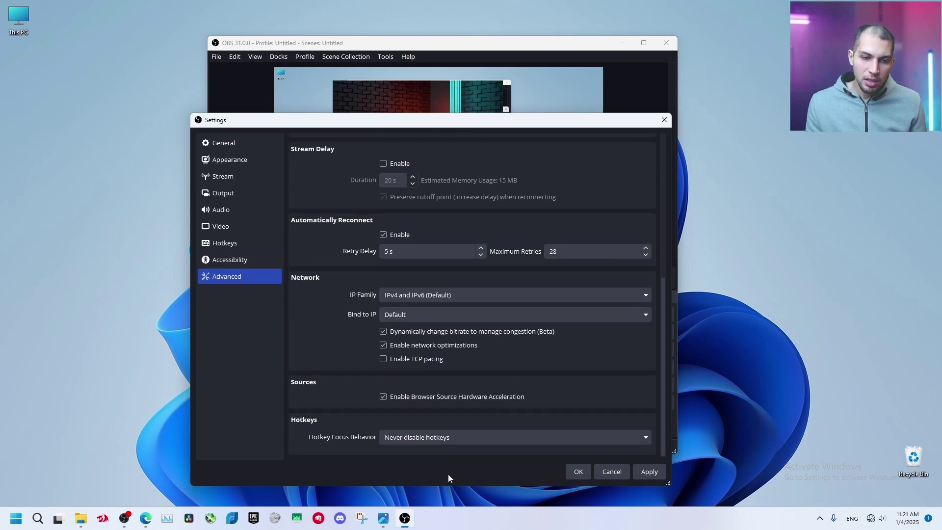
left_click(658, 476)
left_click(578, 472)
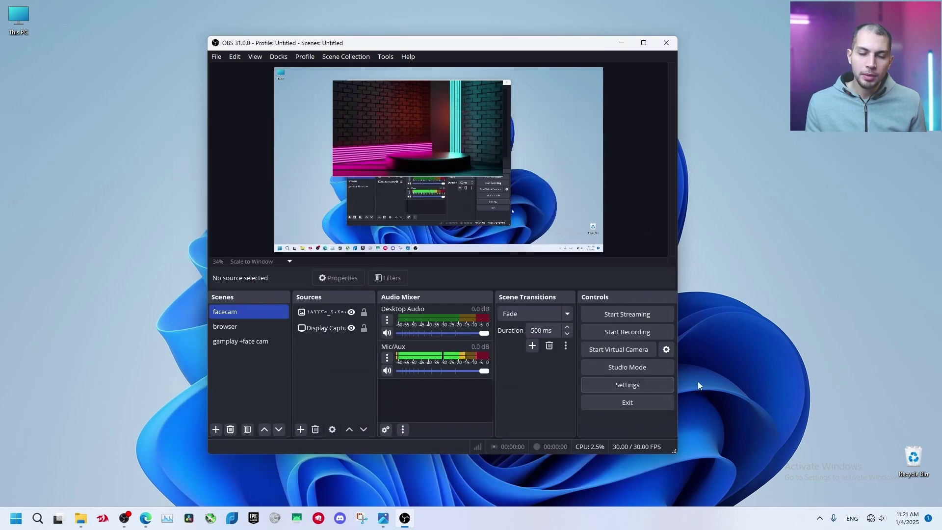
Check the recording path in the output settings and open the matching folder "obs course 1st module" in File Explorer.
key("alt+Tab")
left_click(642, 385)
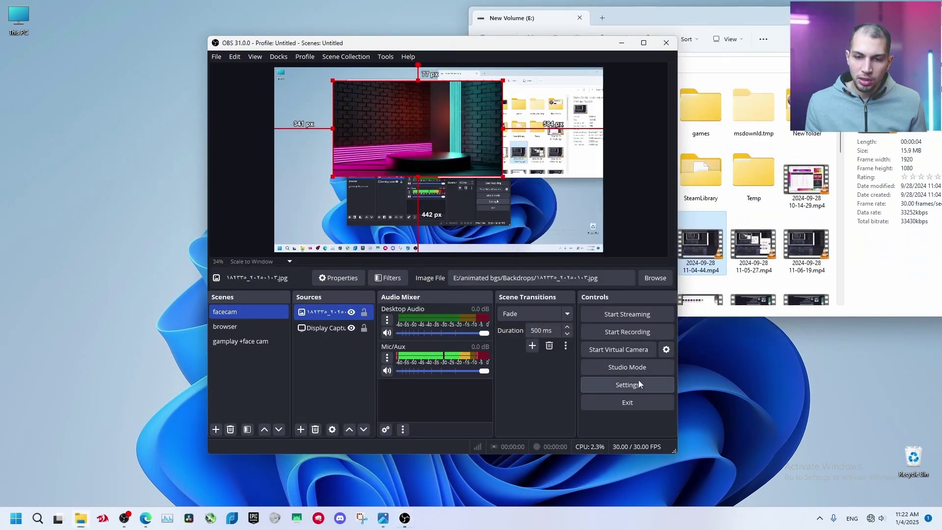
key("ctrl+Tab")
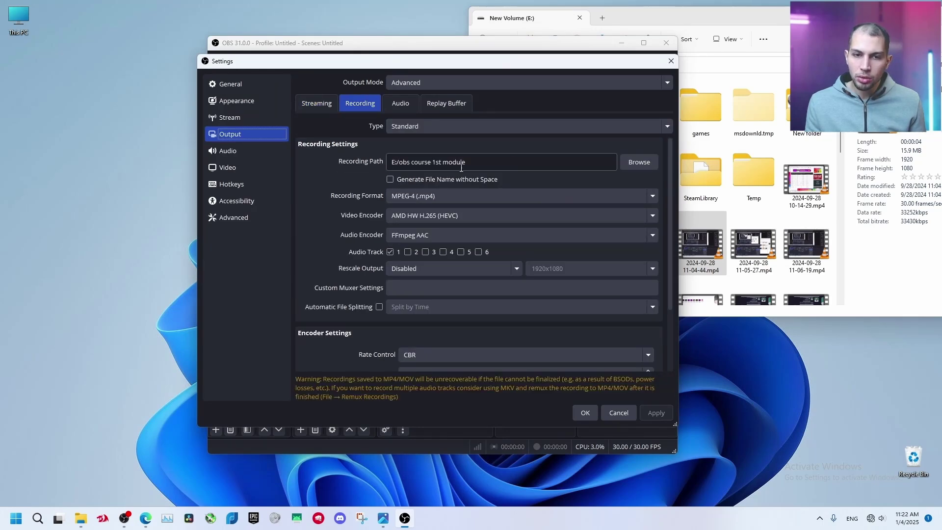
left_click(621, 43)
left_click(606, 194)
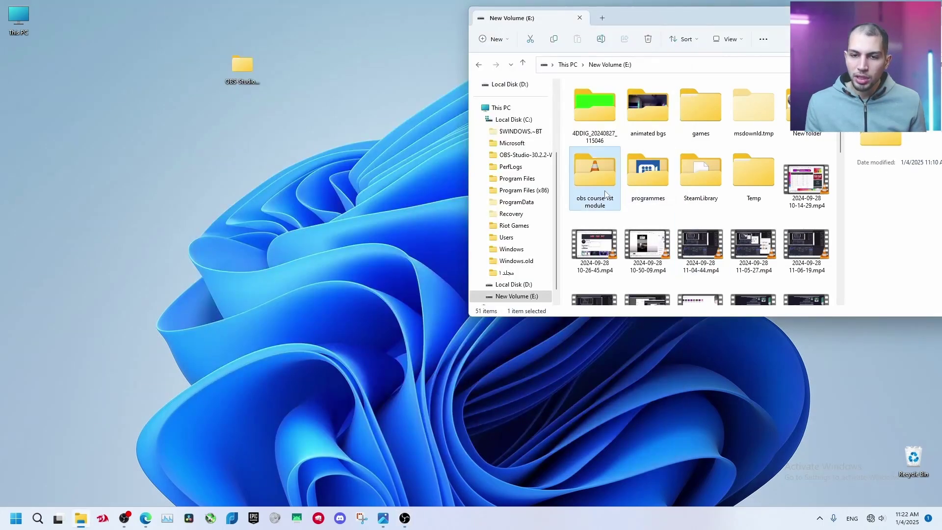
double_click(606, 195)
key("alt+Tab")
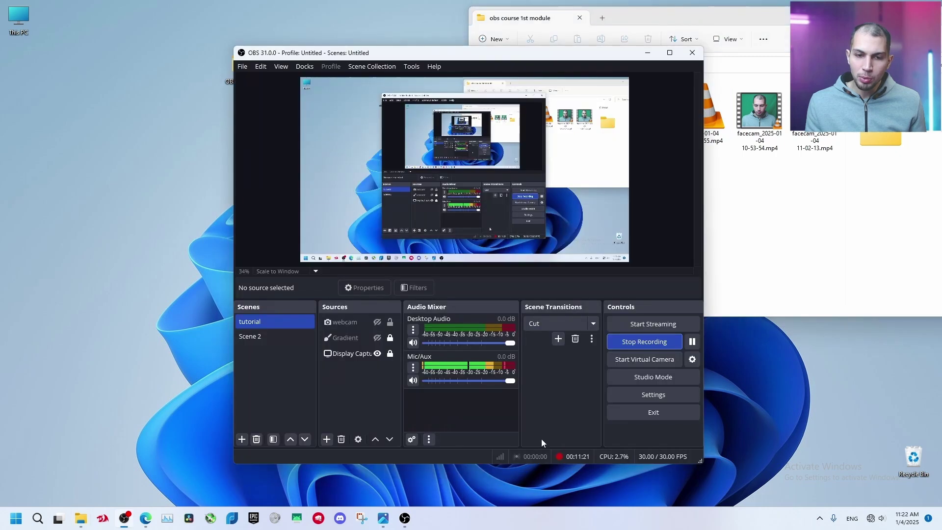
left_click(648, 53)
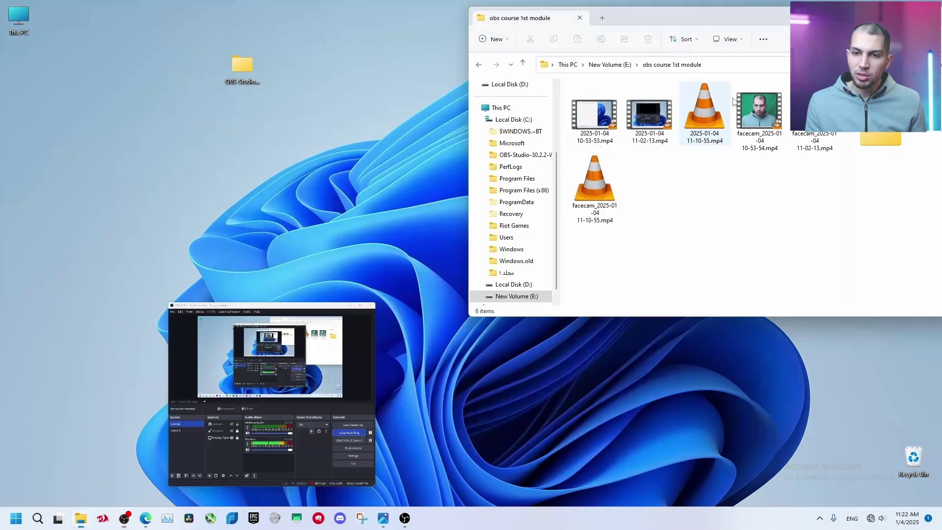
Make a short test recording with OBS placed beside the open recordings folder, and play back the saved file.
left_click(125, 520)
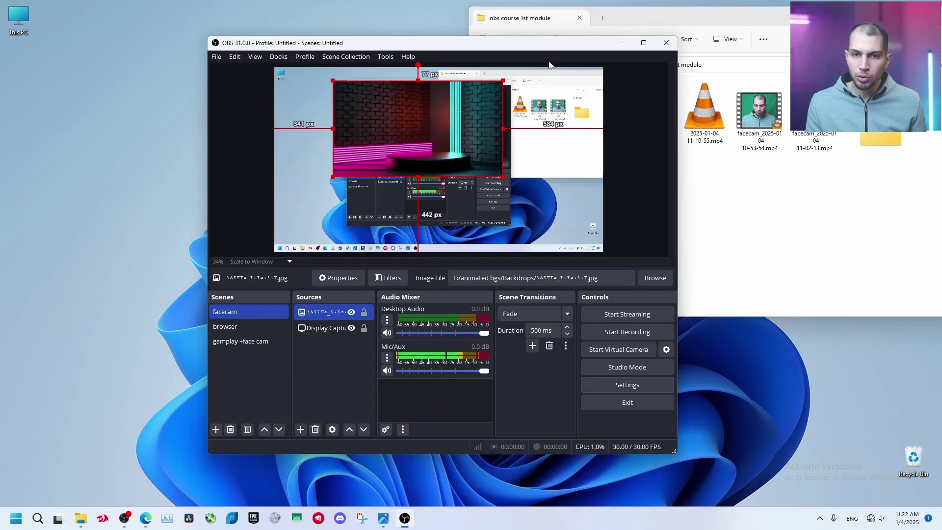
left_click_drag(548, 43, 350, 21)
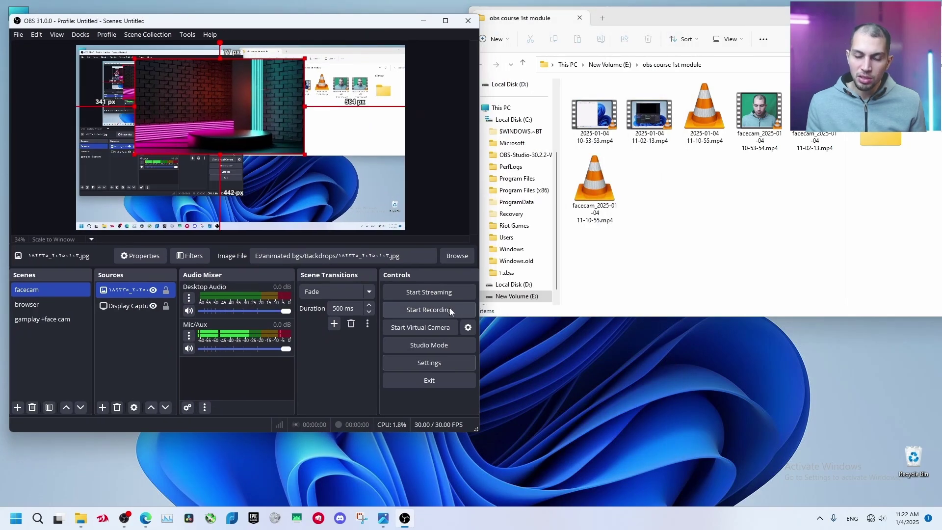
left_click(450, 309)
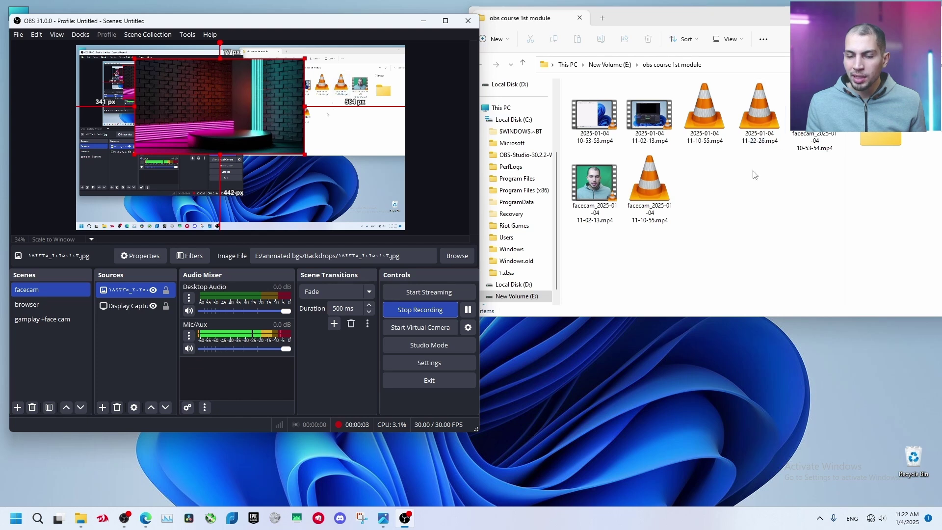
left_click(431, 311)
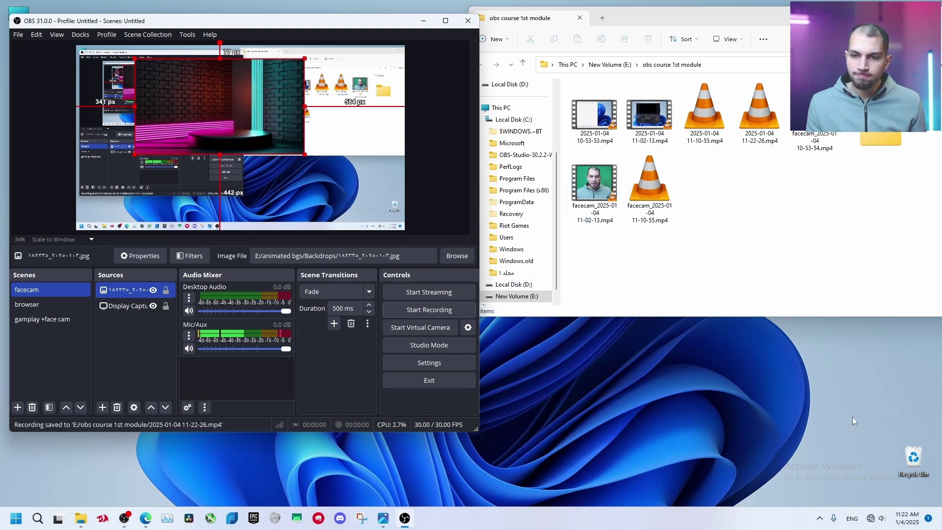
double_click(776, 116)
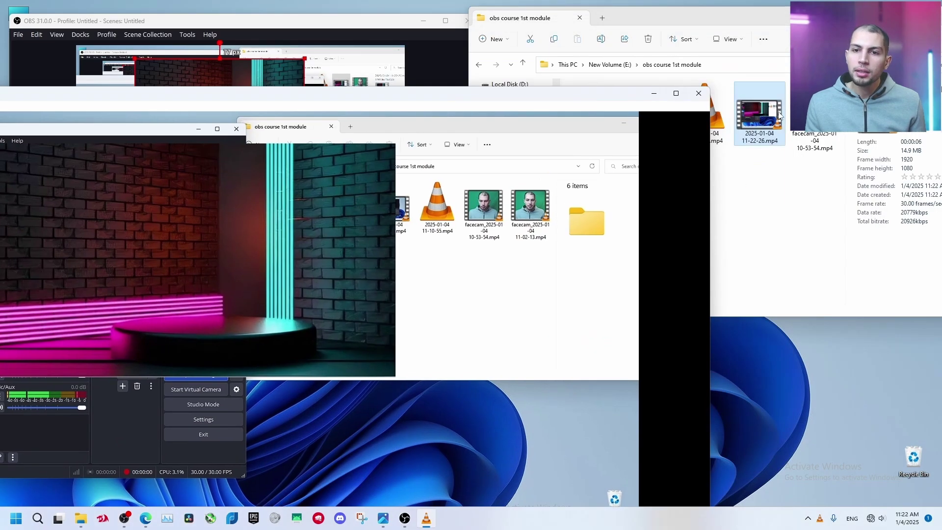
key("ctrl+q")
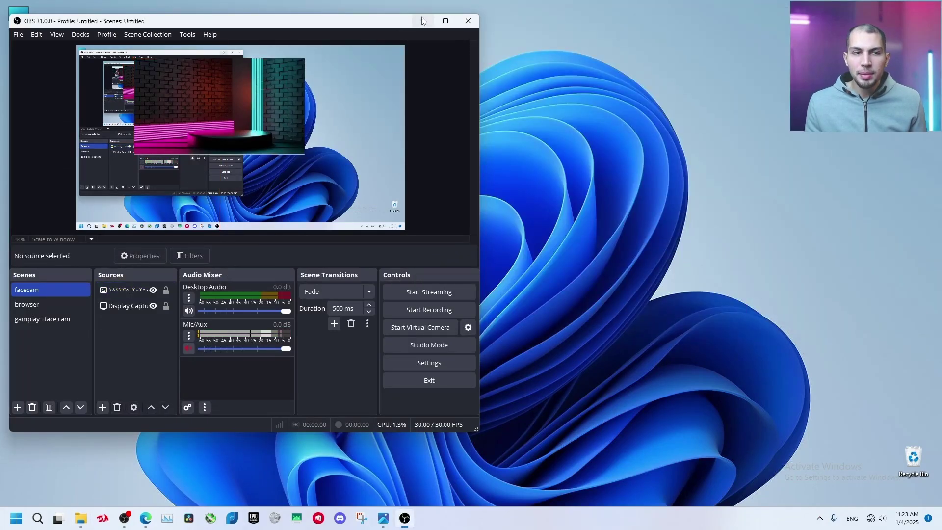
Try the Auto-Configuration Wizard optimized just for recording, view its video settings page and leave the wizard.
left_click_drag(422, 17, 686, 30)
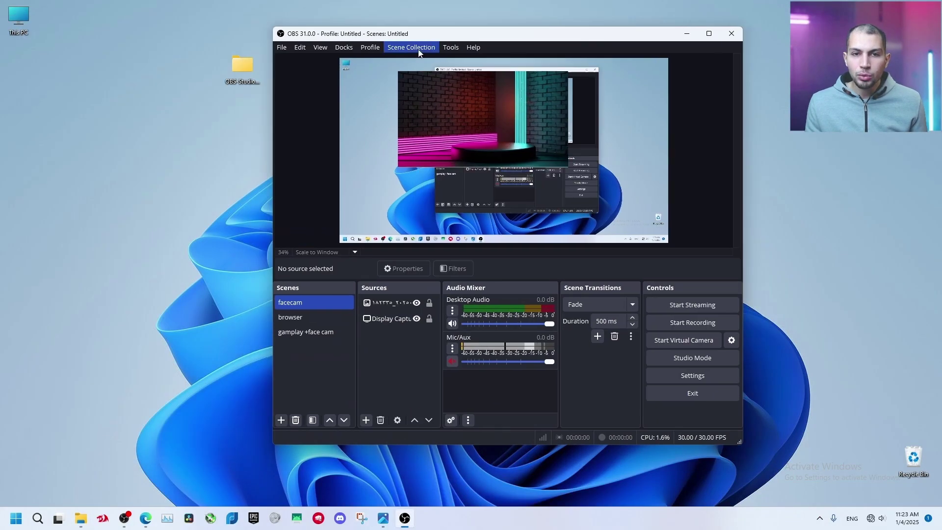
left_click(458, 46)
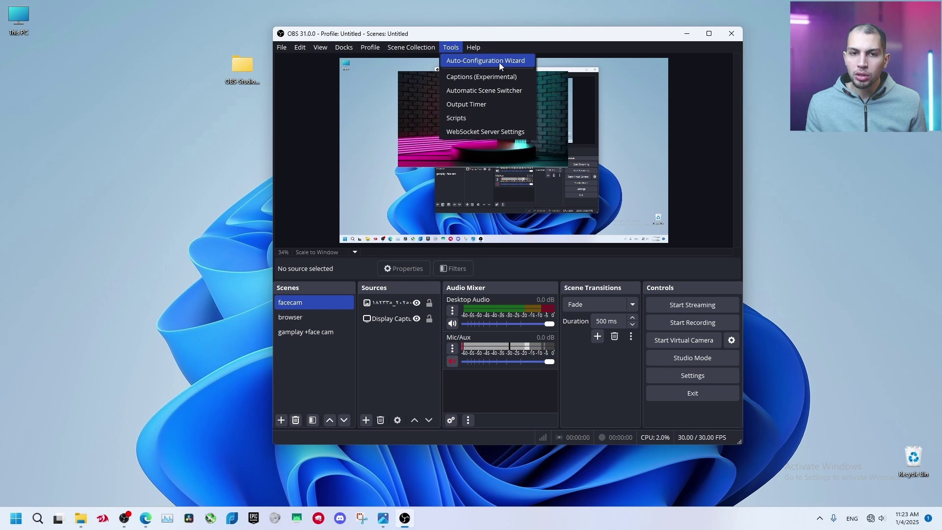
key("Escape")
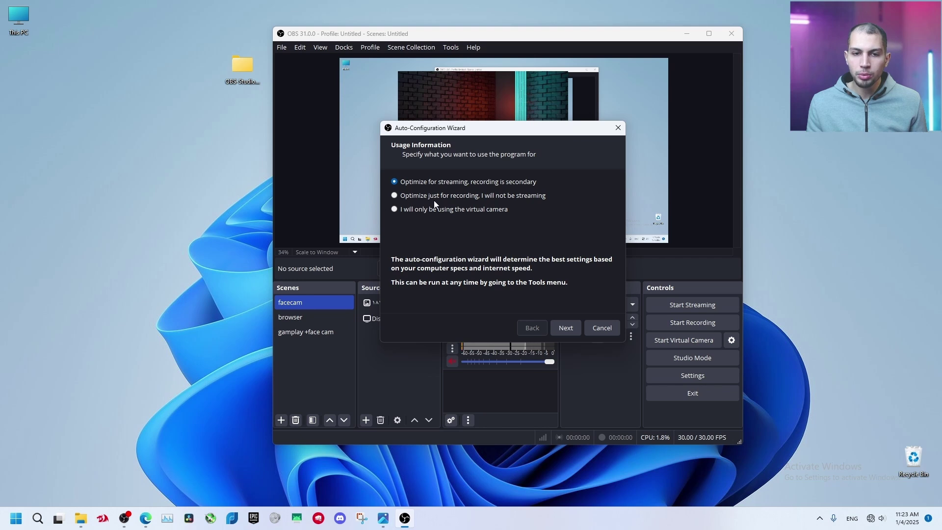
left_click(521, 197)
key("Return")
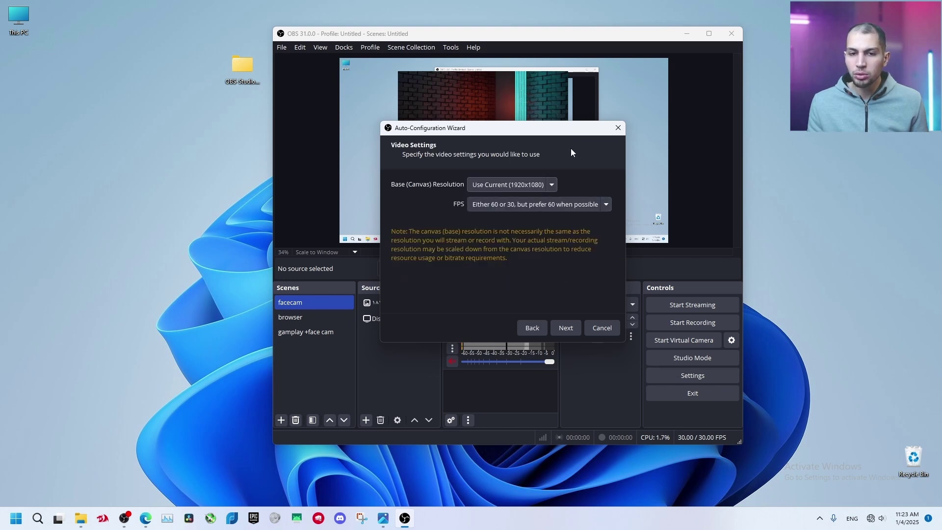
left_click_drag(507, 129, 461, 133)
left_click(555, 331)
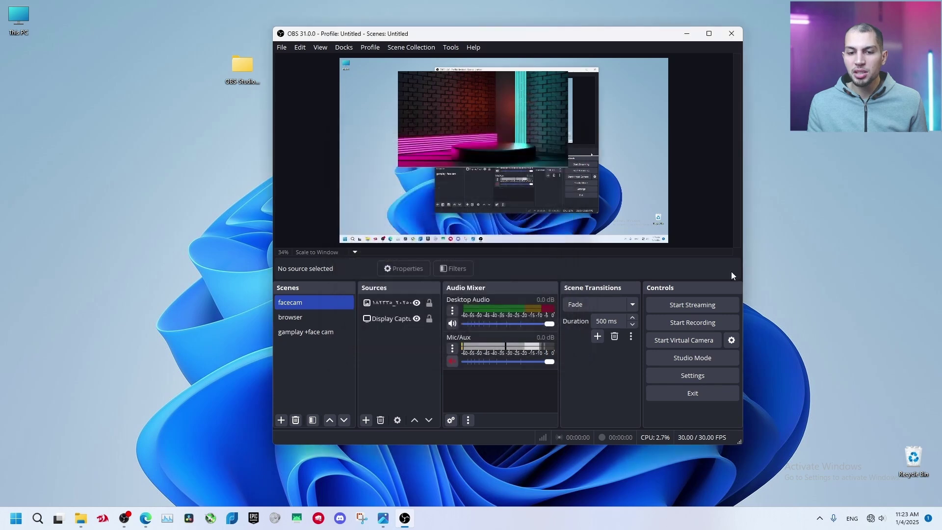